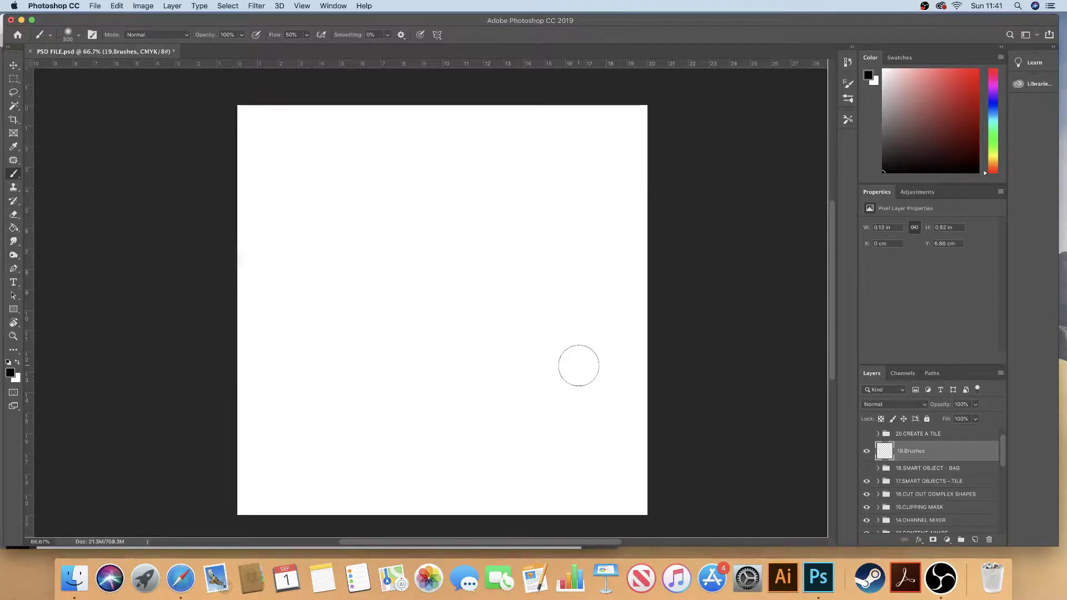
Step: Switch to the Brush Tool and show its presets: a 300 px brush at 0% hardness
right_click(14, 177)
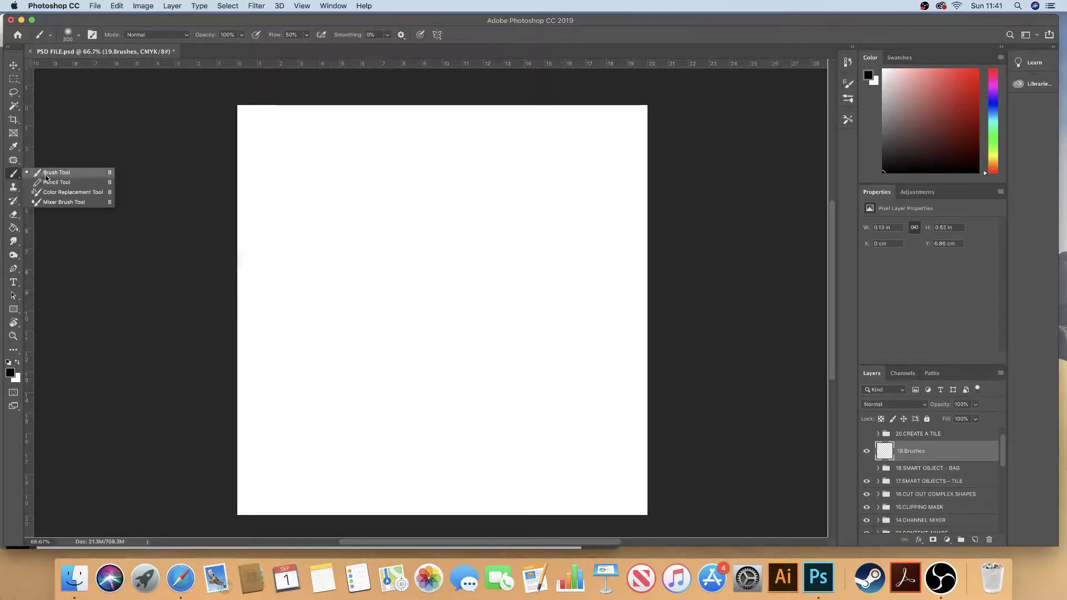
click(68, 175)
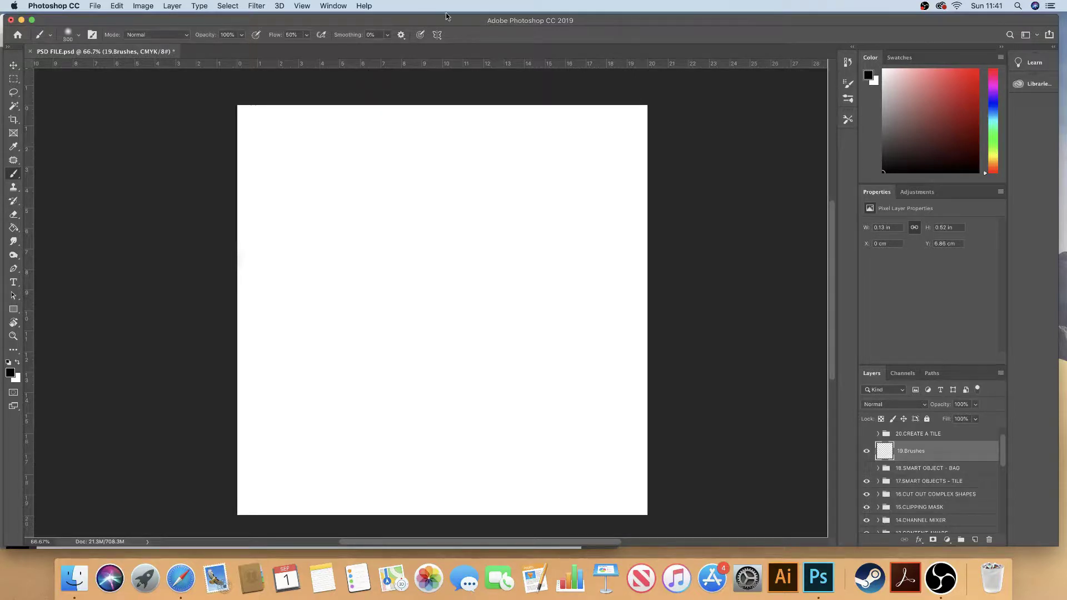
click(79, 38)
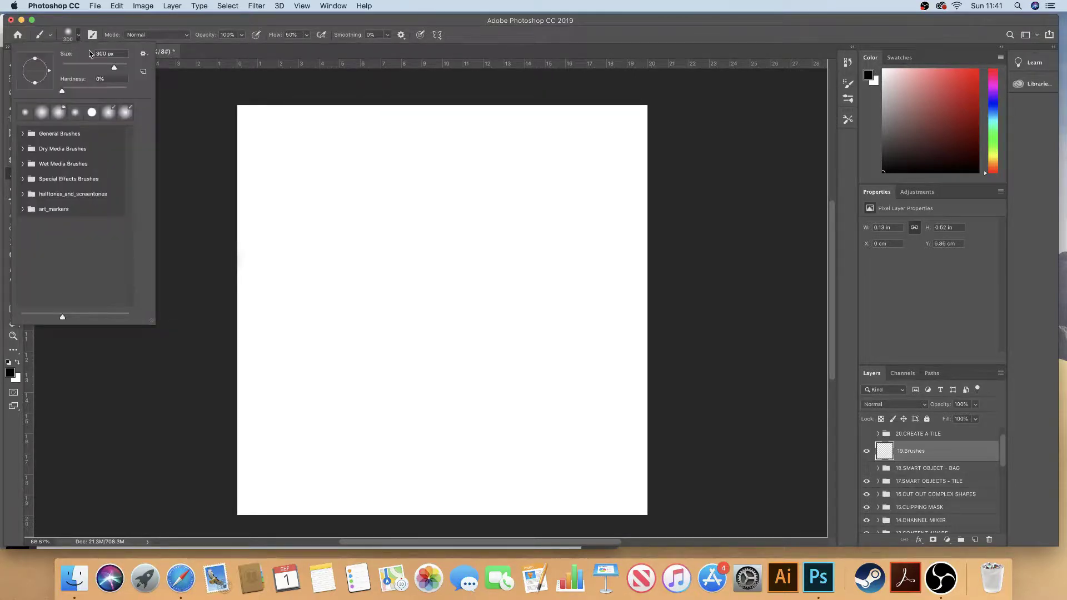
Step: Set the brush size slider to about 380 px, then paint and undo a test dab
mouse_move(113, 69)
mouse_down()
mouse_move(71, 68)
mouse_move(121, 70)
mouse_move(105, 70)
mouse_up()
drag(104, 69, 117, 69)
click(433, 287)
key(super+z)
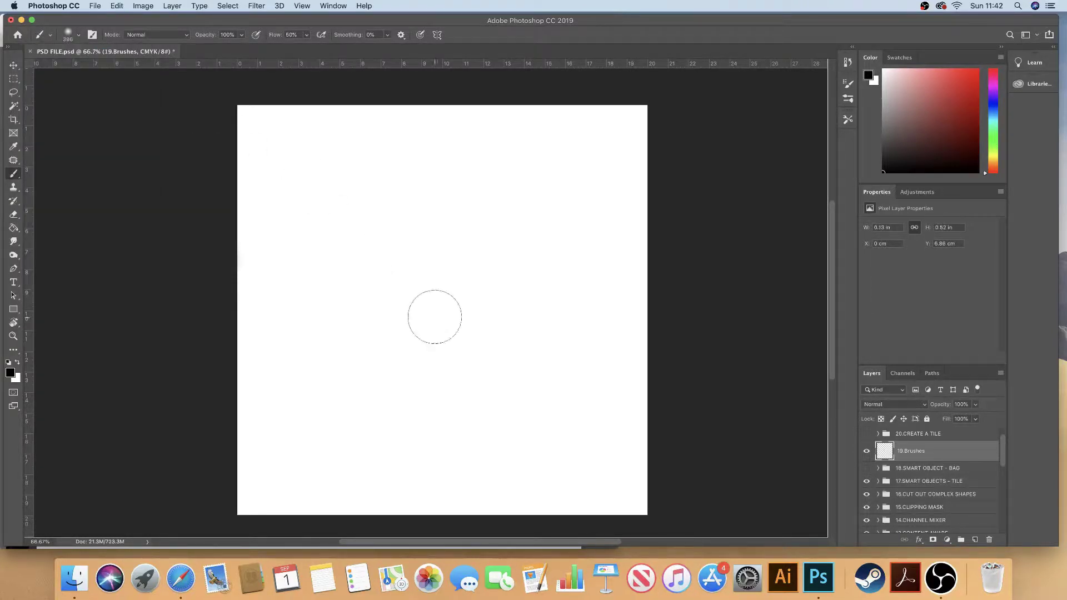
Step: Resize the brush to 400 px with the bracket keys
key(bracketright)
key(bracketright)
key(bracketright)
key(bracketright)
key(bracketright)
key(bracketright)
key(bracketright)
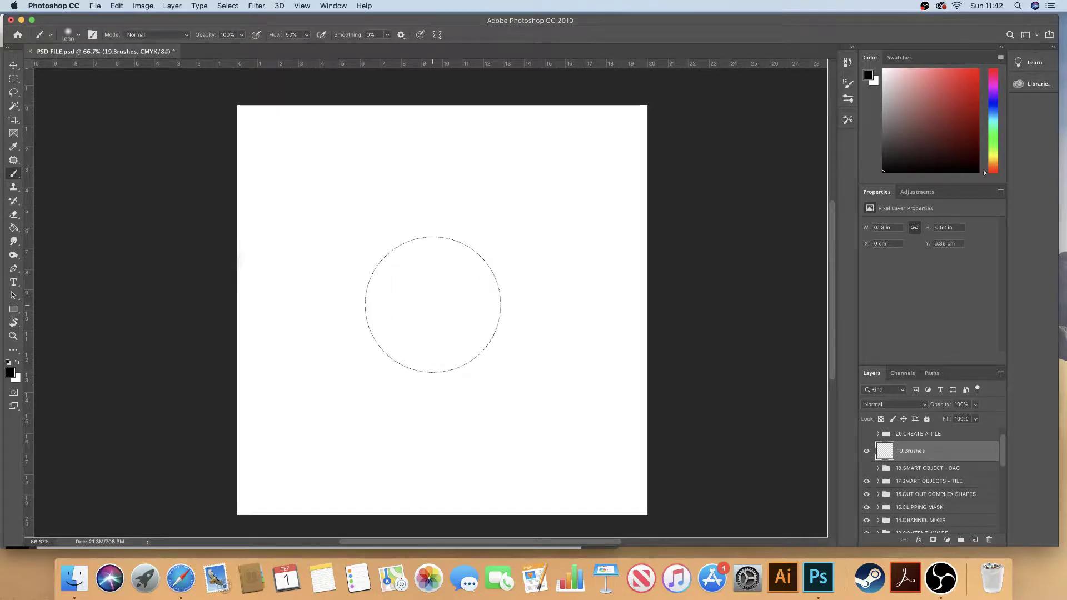
key(bracketleft)
key(bracketleft)
key(bracketleft)
key(bracketleft)
key(bracketleft)
key(bracketleft)
key(bracketleft)
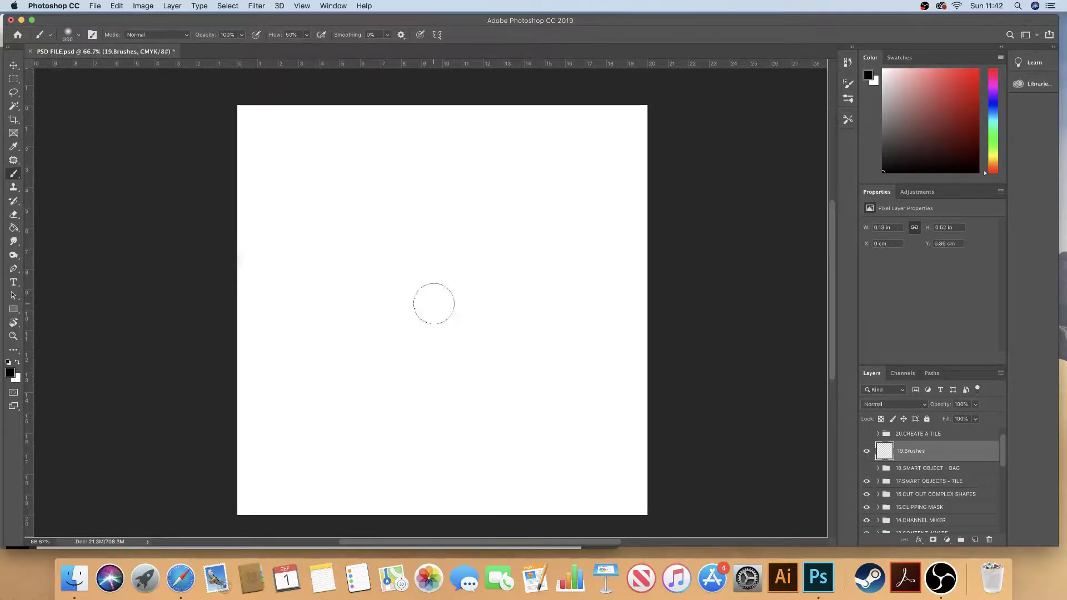
key(bracketright)
key(bracketright)
key(bracketright)
key(bracketright)
key(bracketright)
key(bracketright)
key(bracketright)
key(bracketleft)
key(bracketleft)
key(bracketleft)
key(bracketleft)
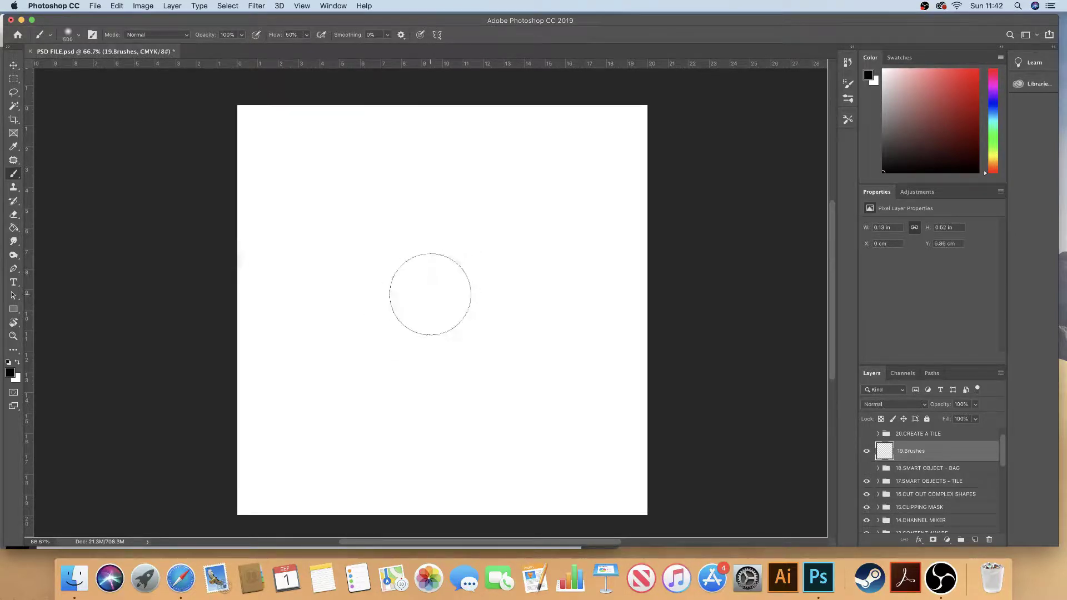
key(bracketleft)
key(bracketleft)
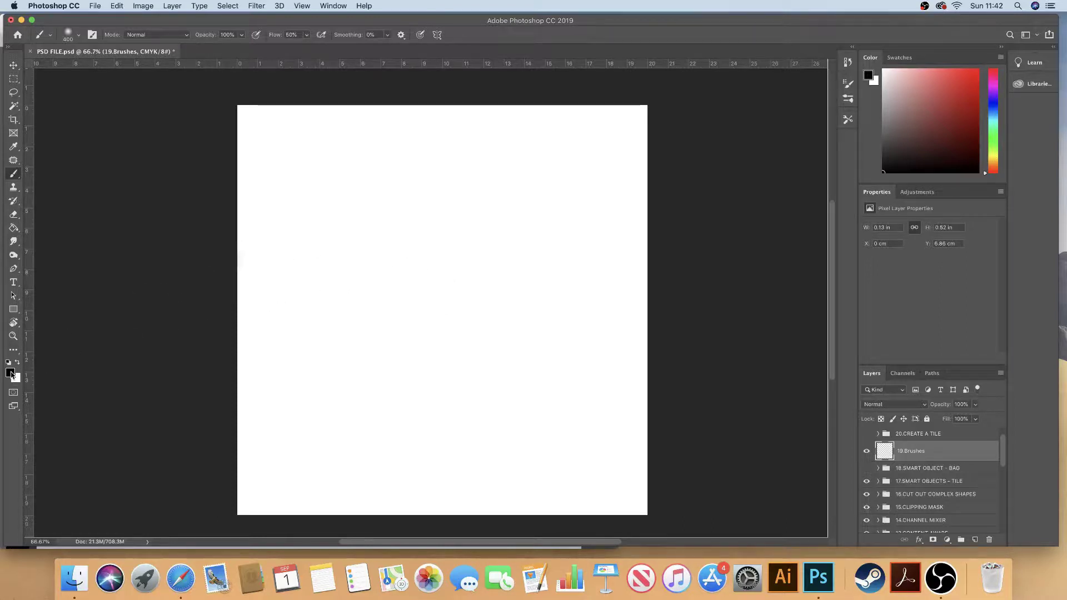
Step: Set the foreground colour to CMYK 0/100/0/0 (#ec008c) and return to the Brush tool
click(11, 374)
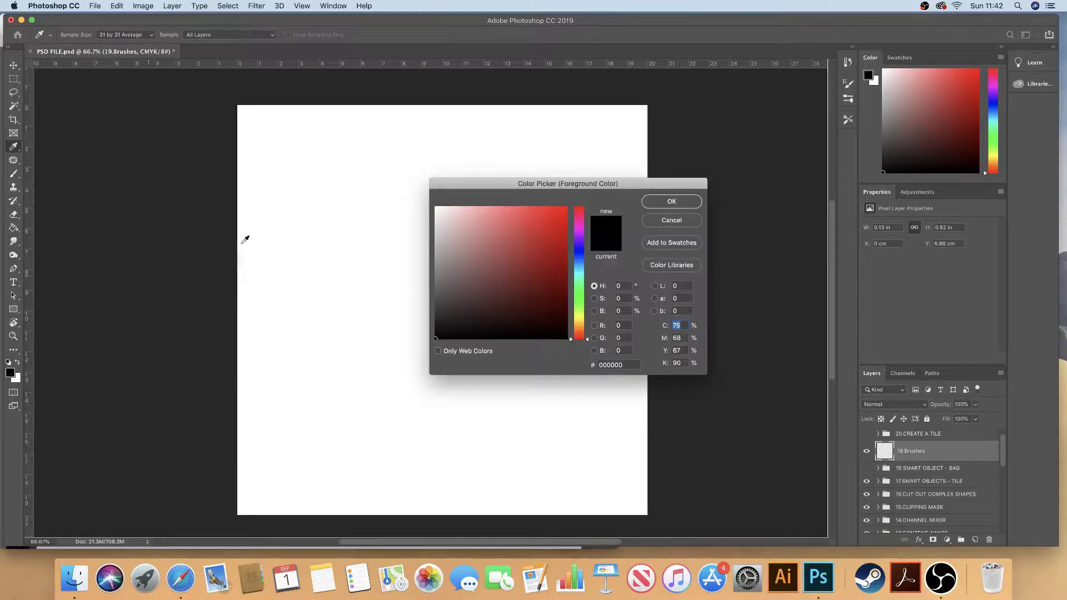
mouse_move(502, 256)
mouse_down()
mouse_move(517, 249)
mouse_move(543, 279)
mouse_move(544, 234)
mouse_up()
drag(582, 340, 588, 314)
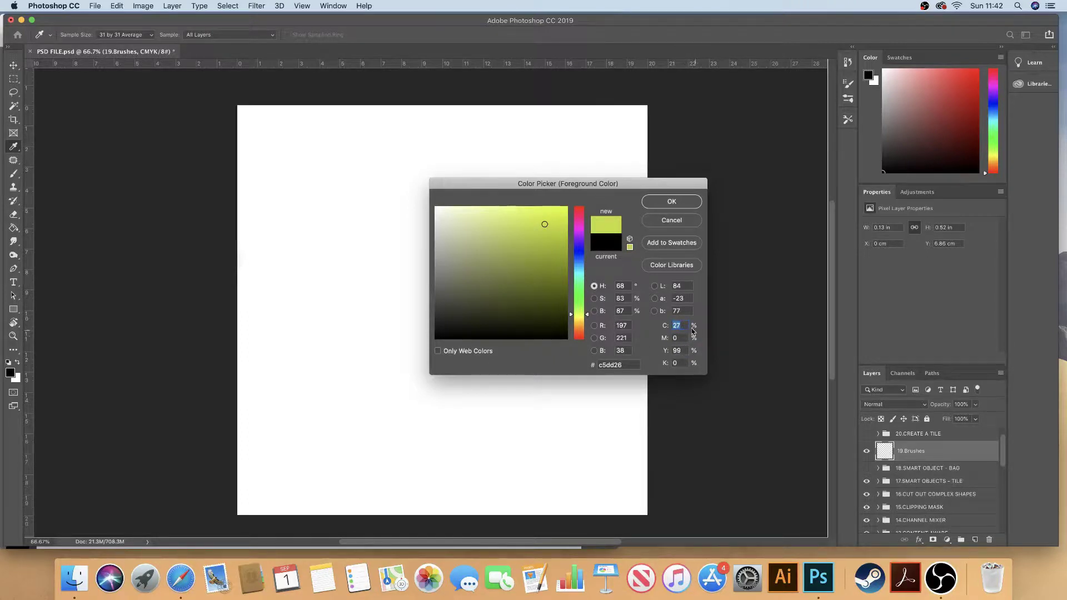
text(0)
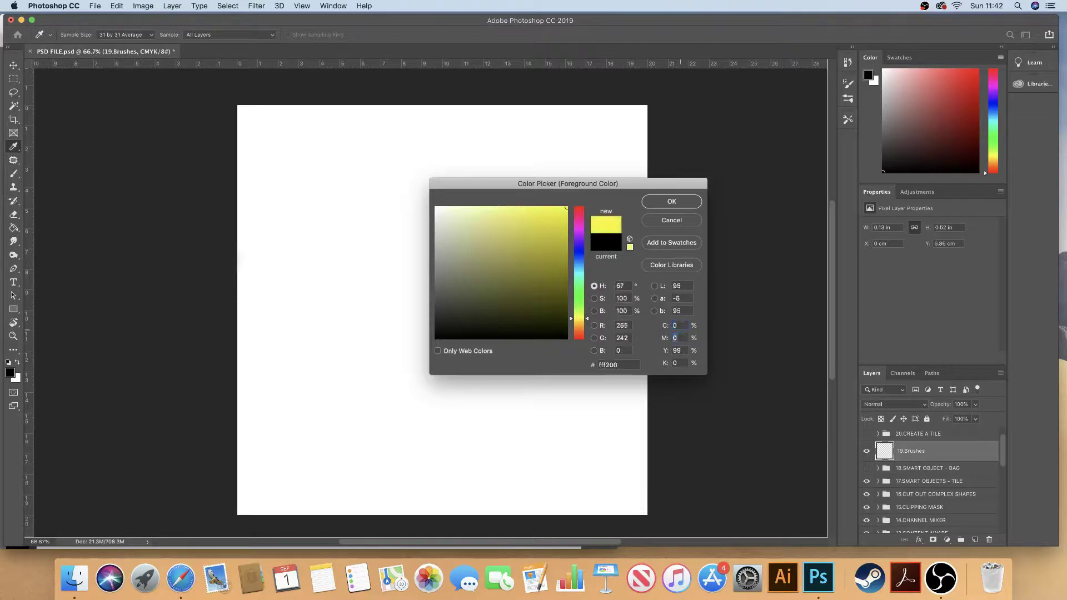
key(Tab)
text(100)
key(Tab)
text(0)
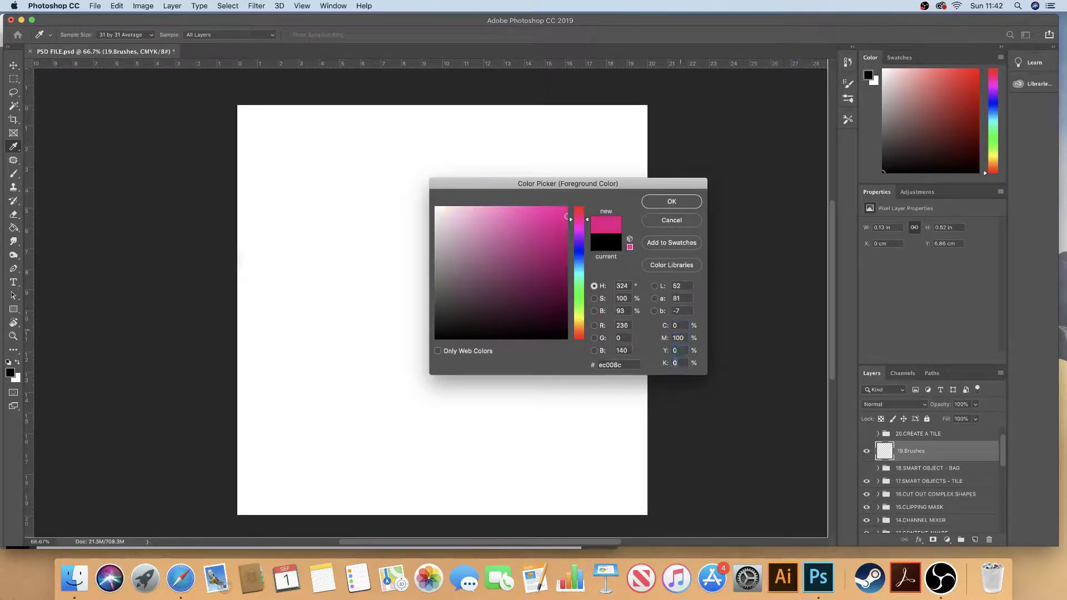
key(Tab)
click(660, 203)
key(b)
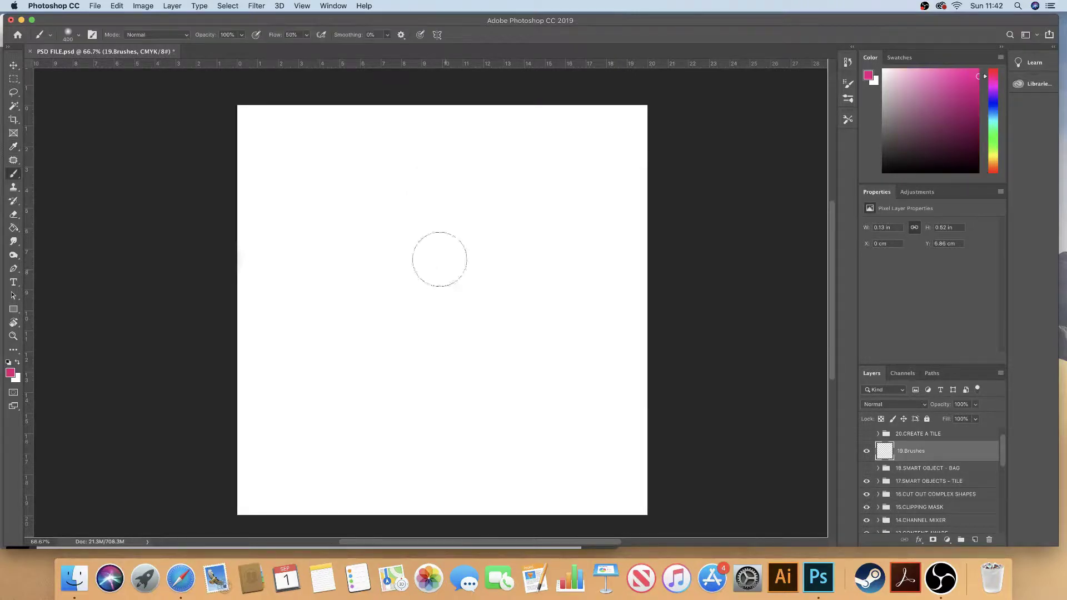
Step: Browse the General Brushes folder in the brush presets and enlarge the preview thumbnails
click(78, 35)
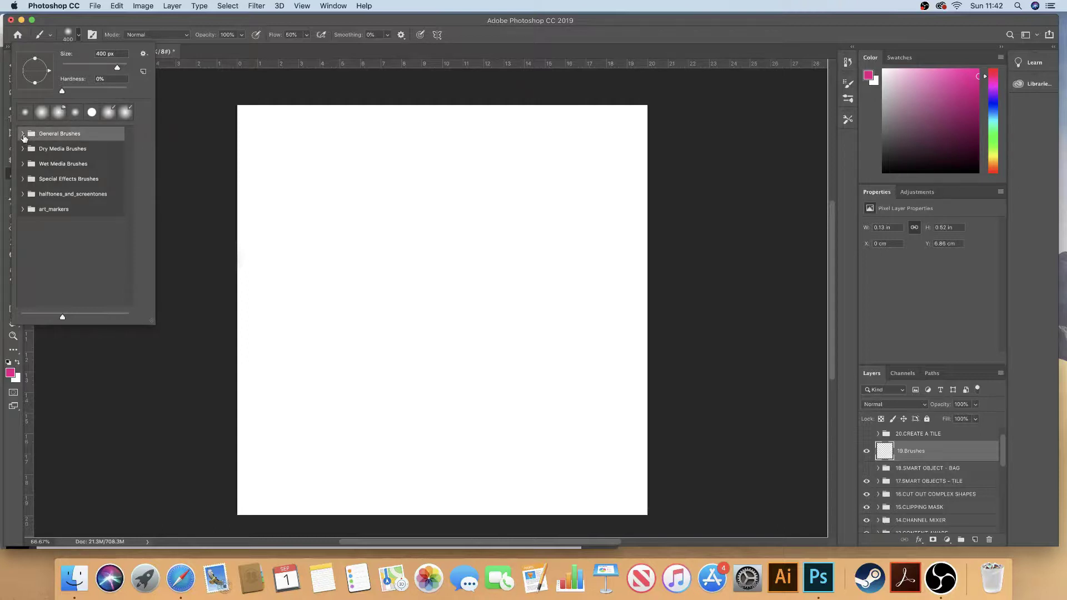
click(23, 135)
scroll(126, 193, down, 3)
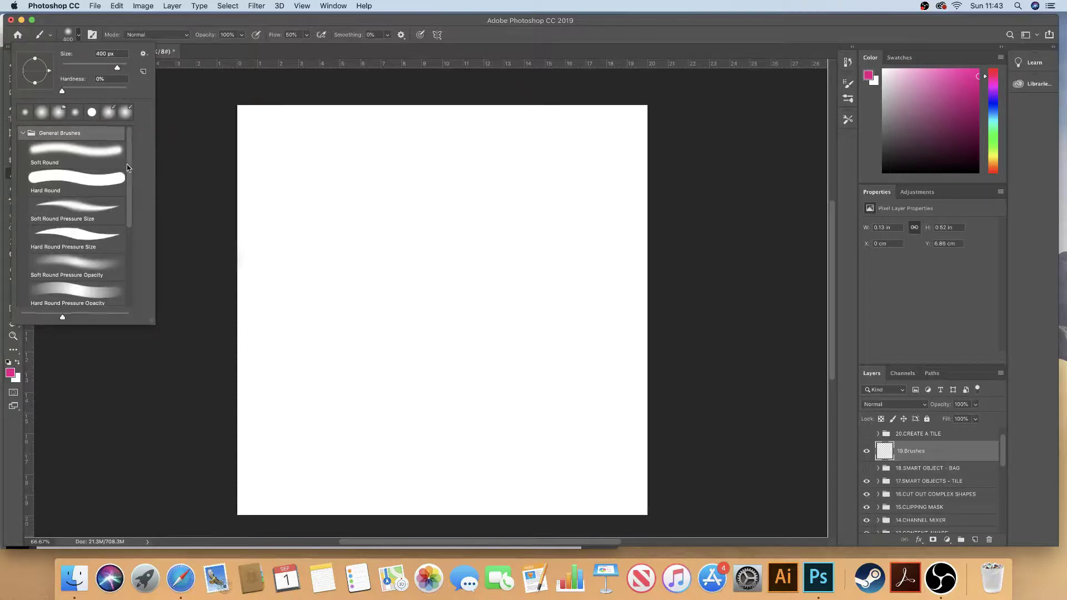
scroll(126, 193, down, 5)
scroll(131, 240, up, 5)
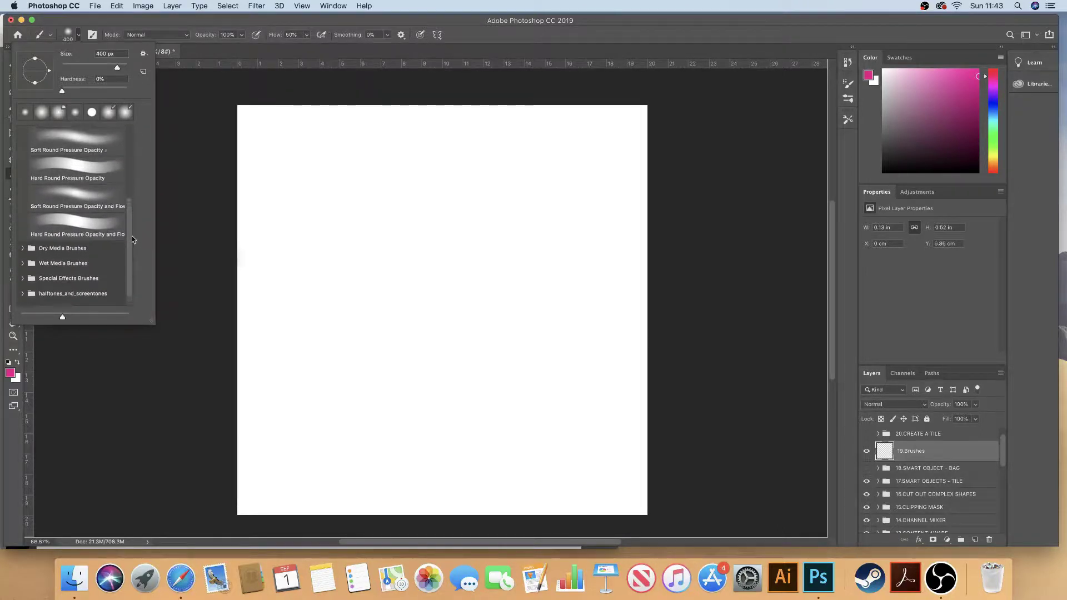
scroll(129, 189, up, 2)
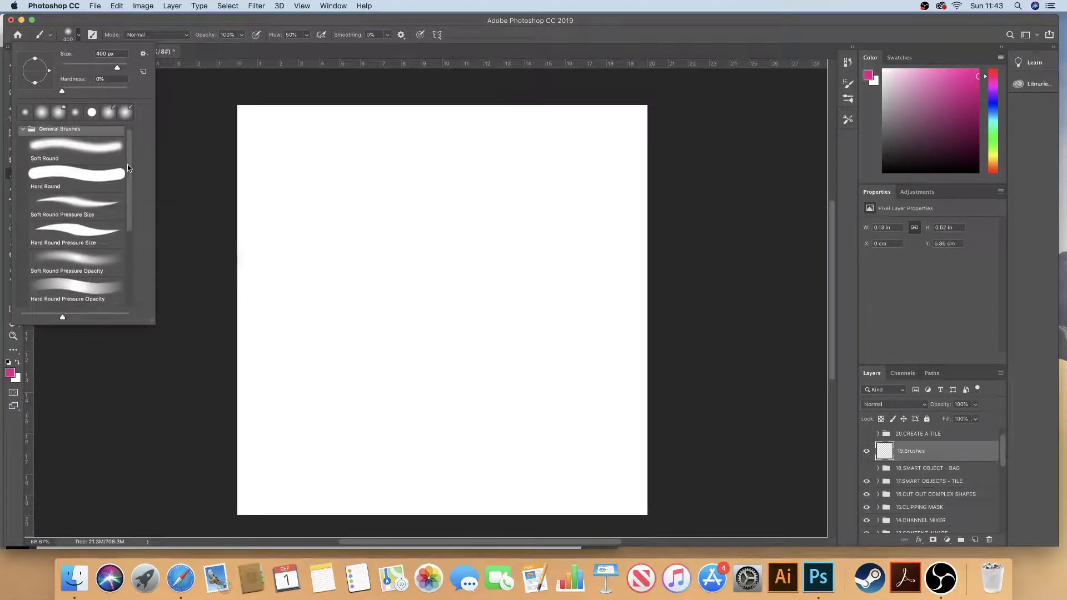
click(23, 135)
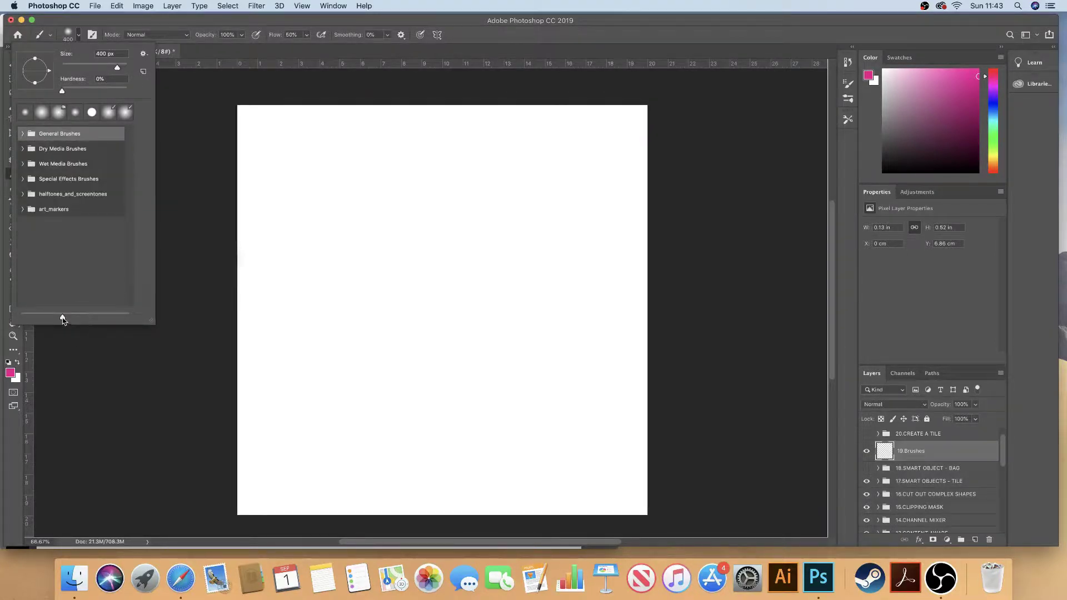
mouse_move(63, 317)
mouse_down()
mouse_move(99, 315)
mouse_move(30, 316)
mouse_move(60, 316)
mouse_up()
click(23, 134)
click(28, 135)
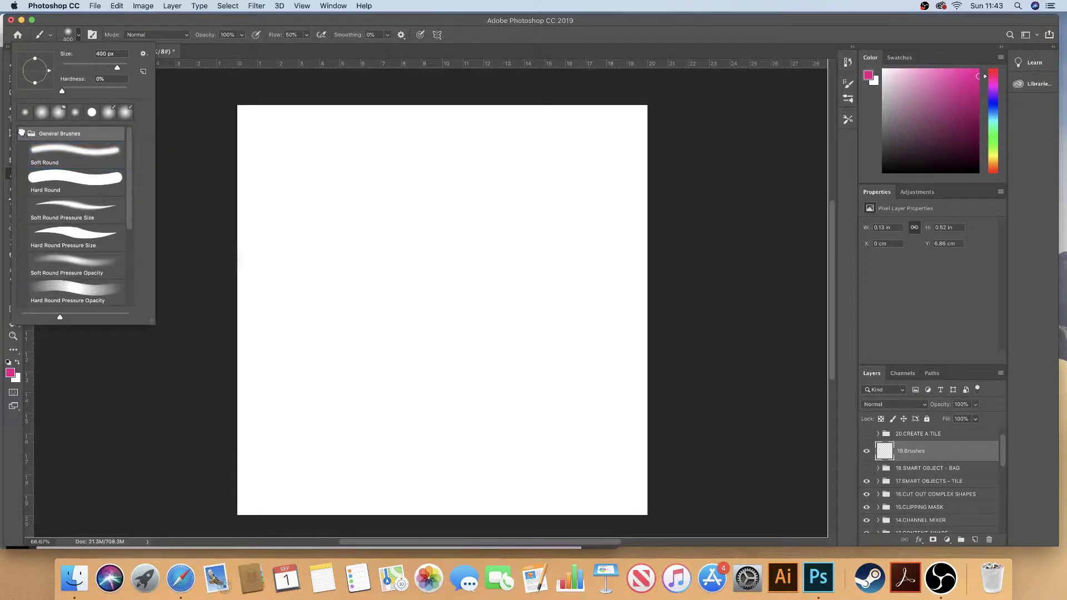
click(22, 133)
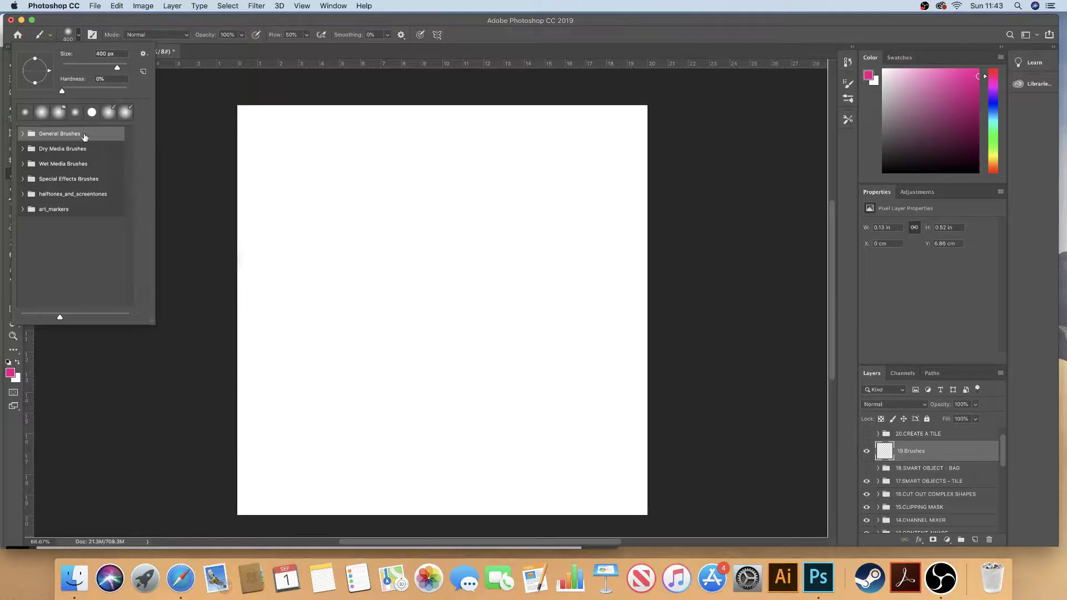
Step: Choose Get More Brushes... from the brush preset picker's gear menu
click(143, 55)
click(144, 55)
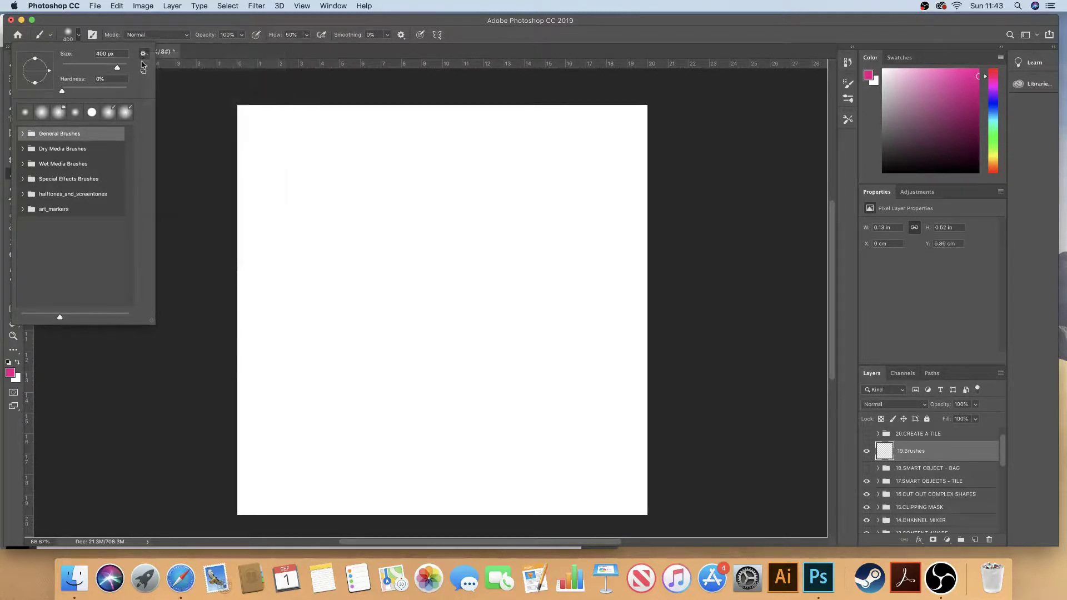
click(145, 55)
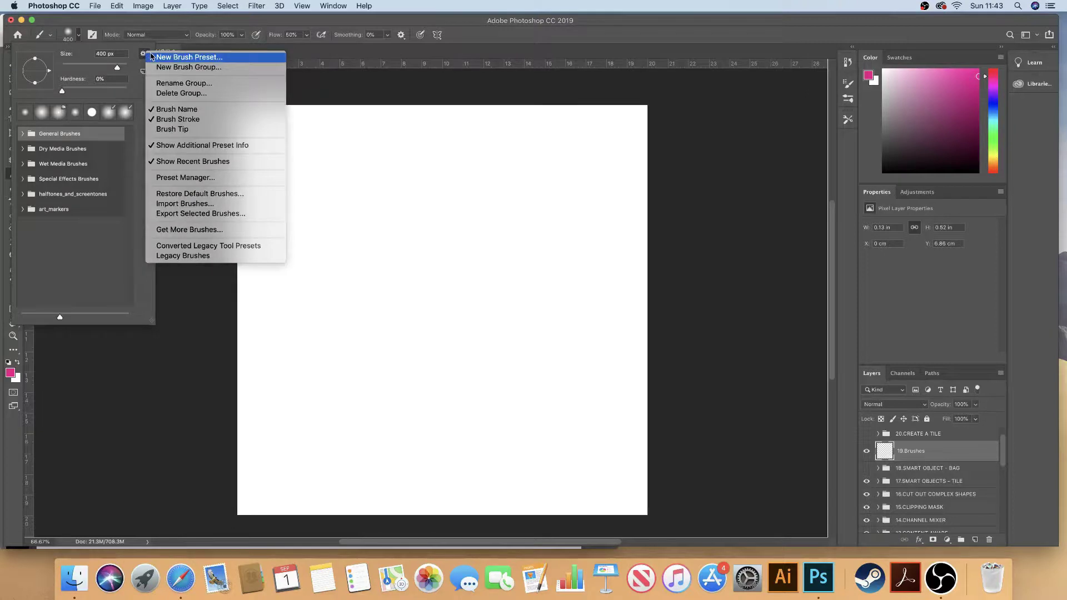
click(196, 231)
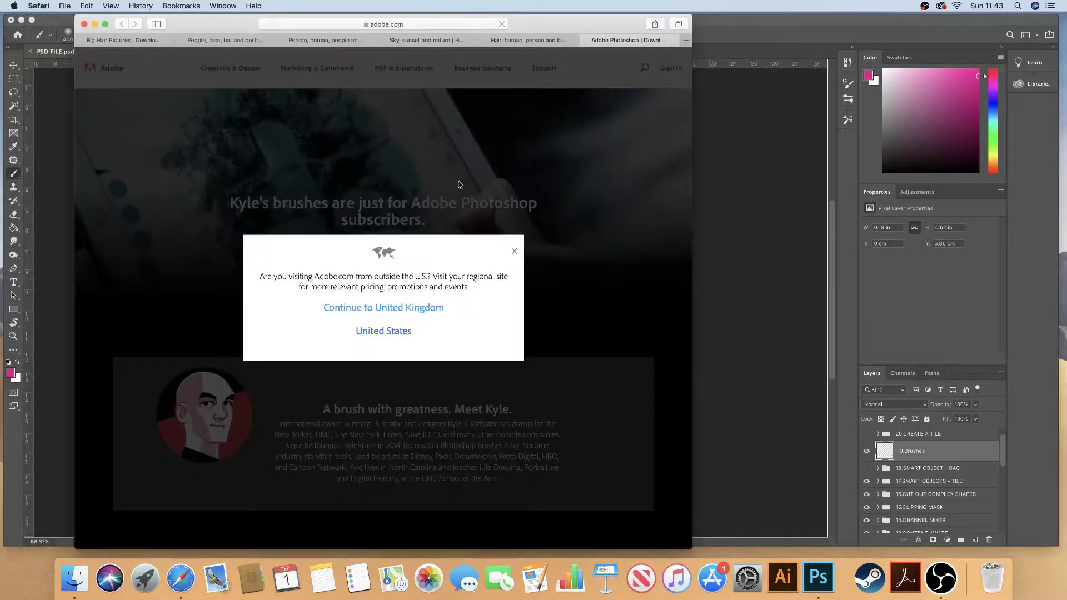
Step: Continue to the UK site, decline the survey, and try signing in with the account password
click(403, 309)
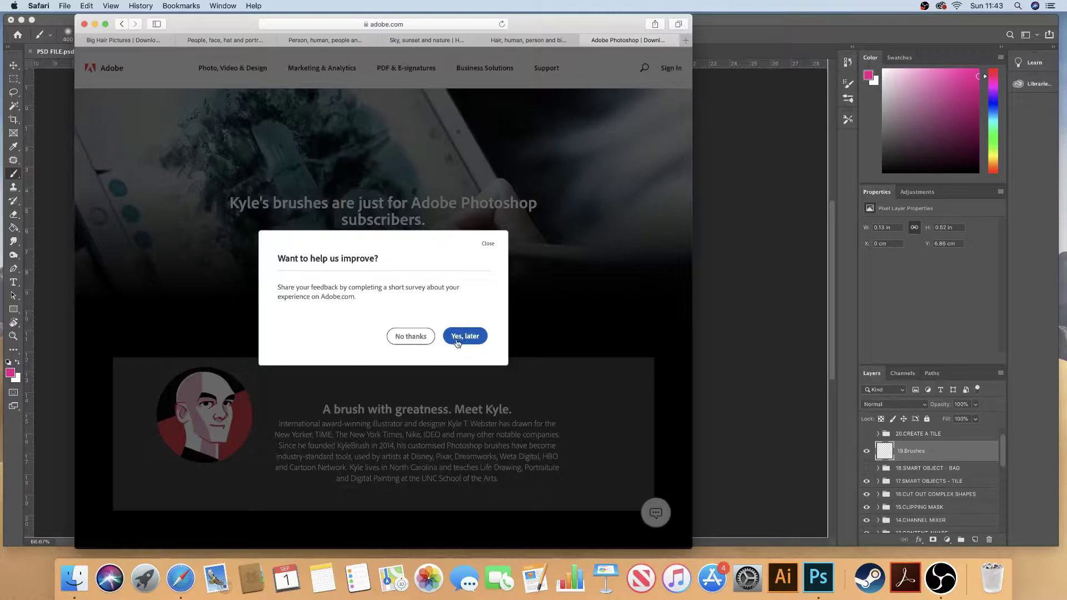
click(417, 339)
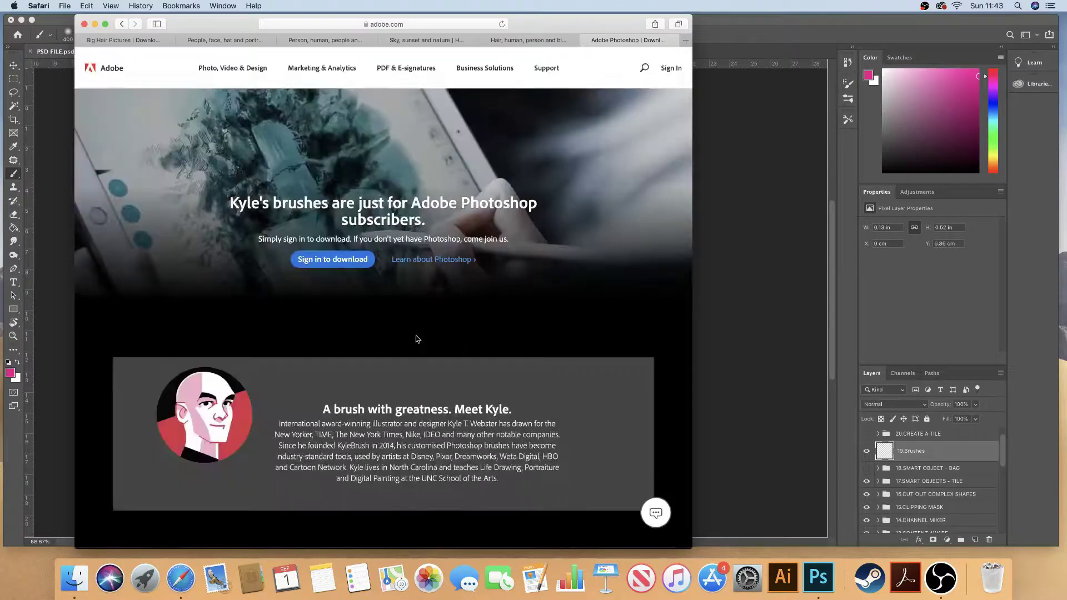
click(672, 73)
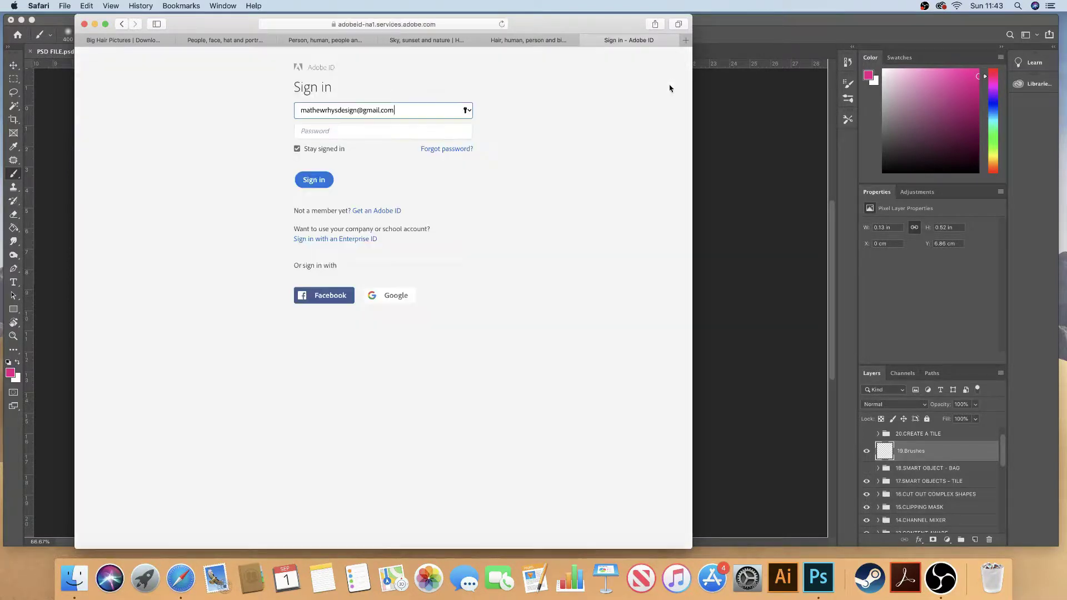
click(352, 130)
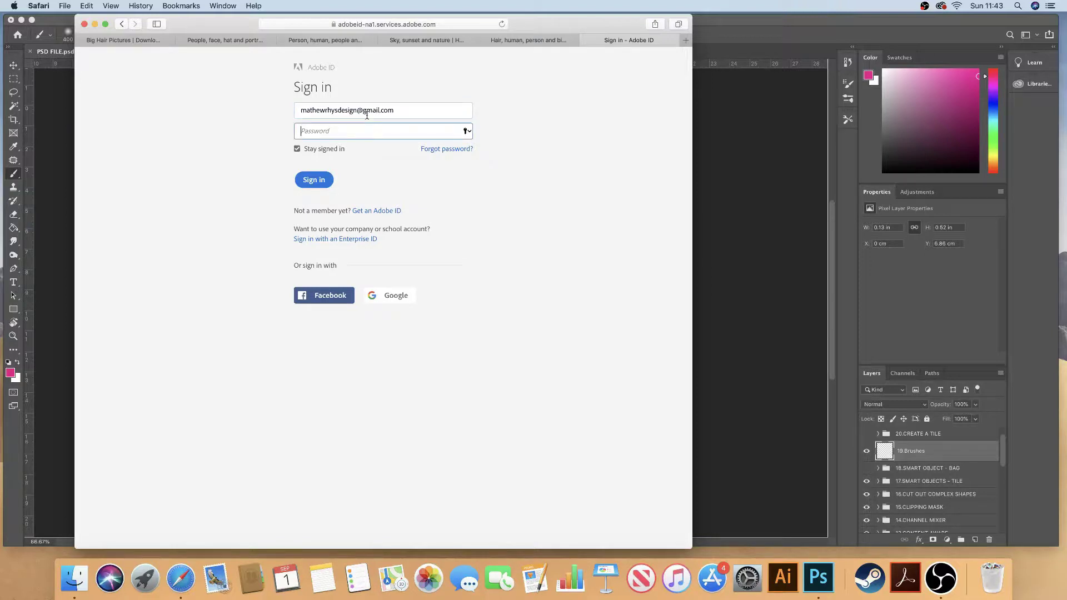
text(•••)
key(Return)
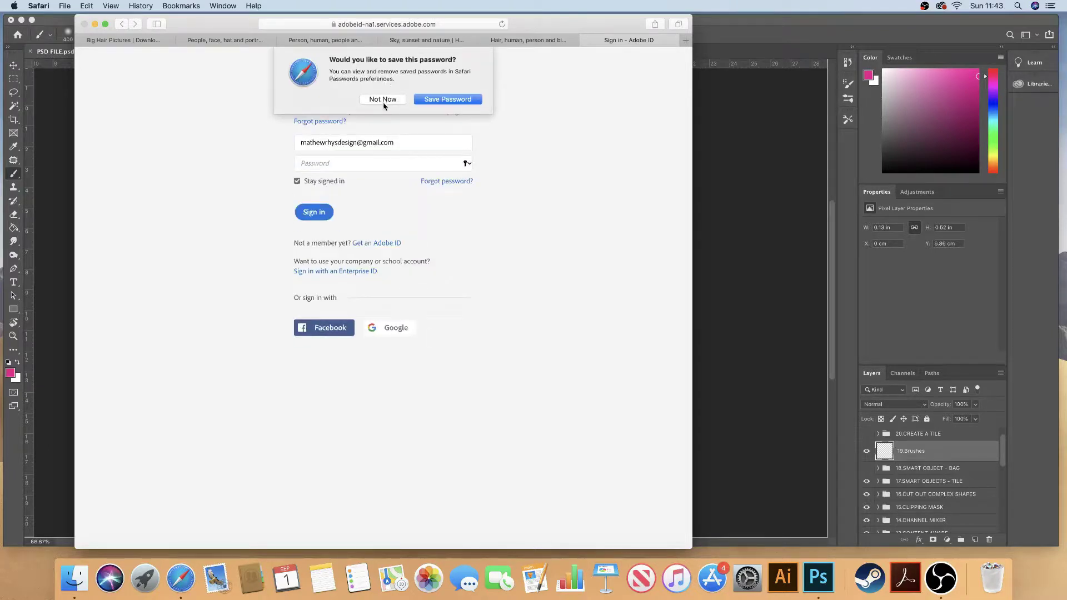
click(383, 100)
Step: Re-enter the Adobe ID e-mail address and password and submit the sign-in
triple_click(402, 144)
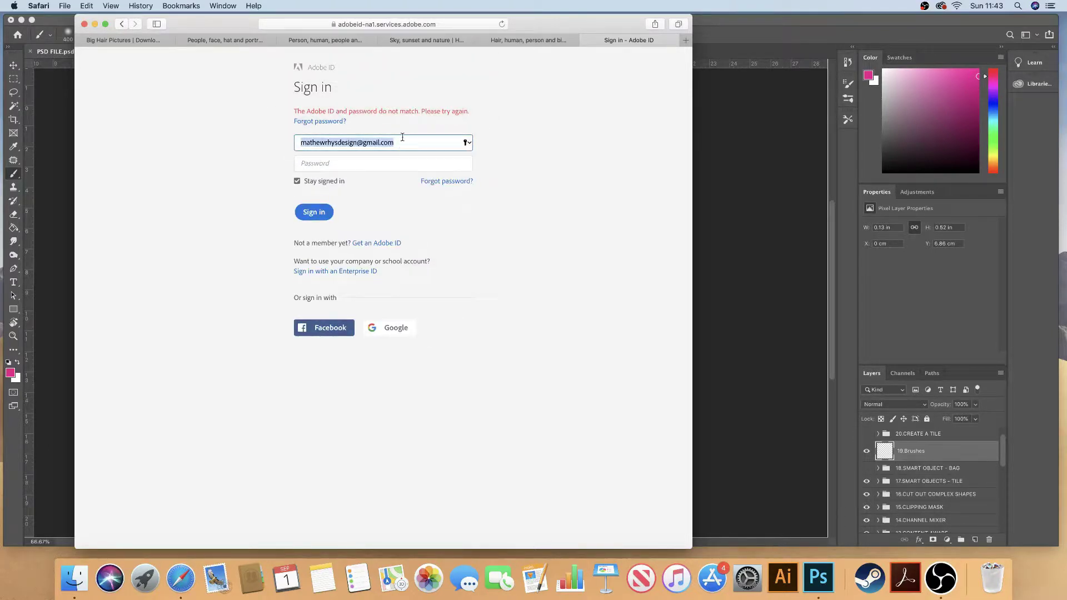
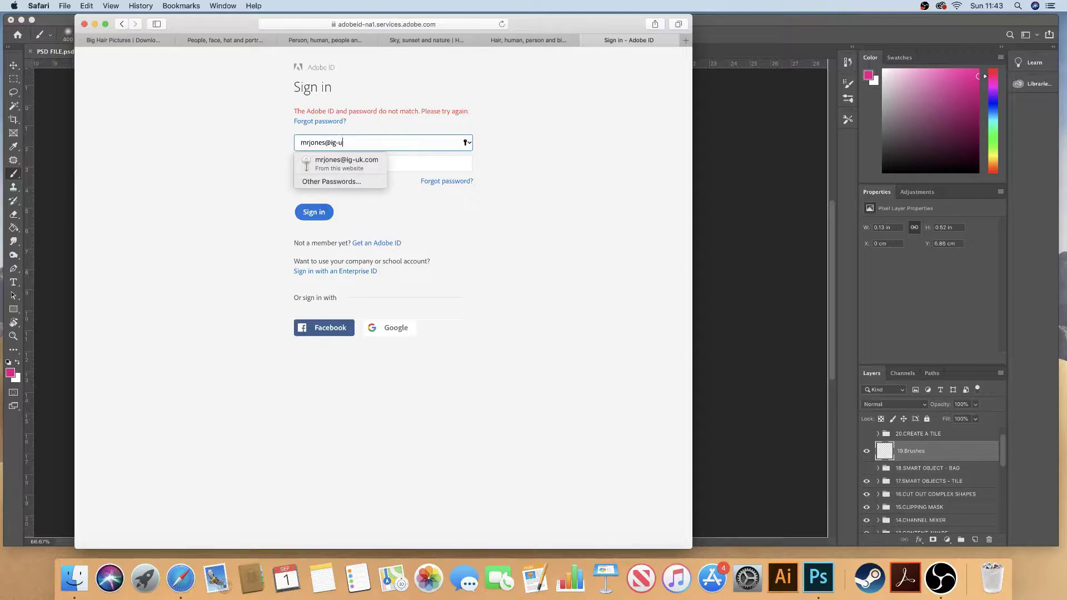
key(Tab)
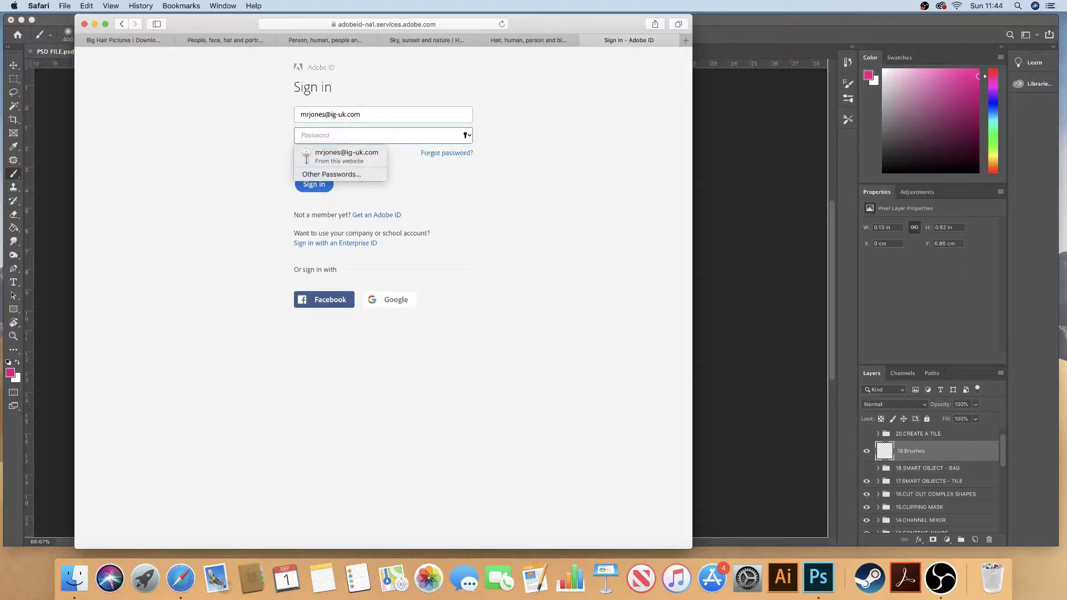
text(•)
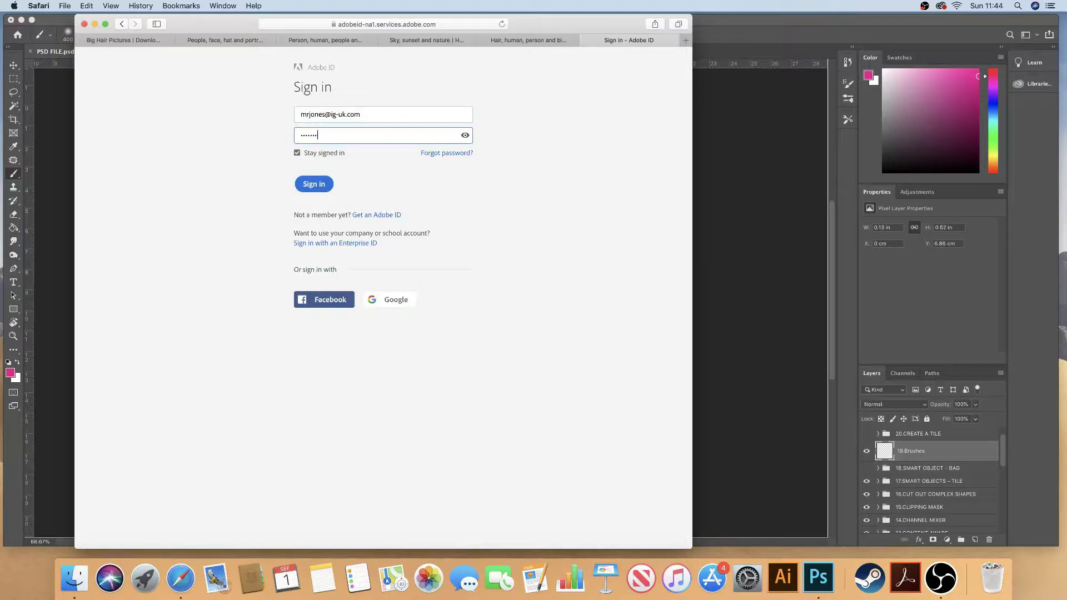
text(••••••)
key(Return)
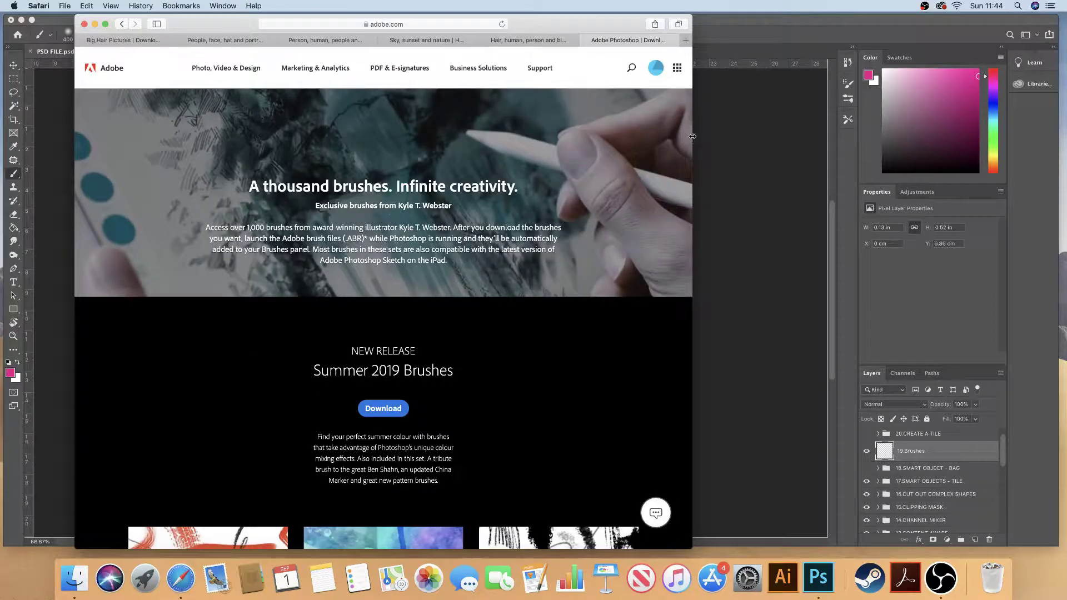
Step: Download the WATERCOLOUR brush set and check watercolor.abr's progress in Safari's Downloads
mouse_move(693, 136)
mouse_down()
mouse_move(670, 136)
mouse_move(690, 136)
mouse_up()
scroll(691, 166, down, 10)
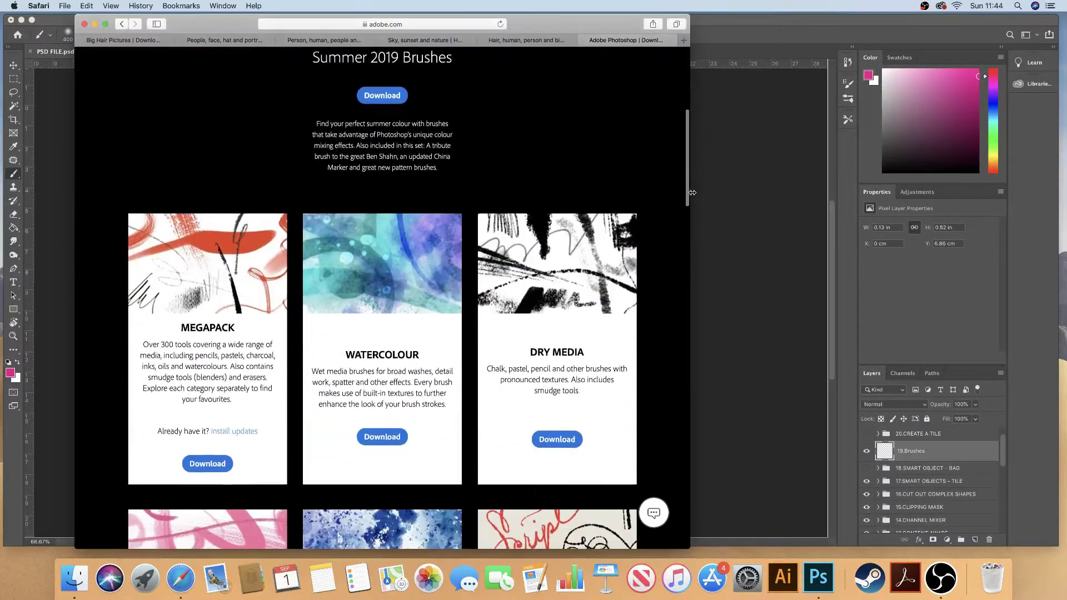
mouse_move(688, 192)
mouse_down()
mouse_move(686, 452)
mouse_move(662, 188)
mouse_up()
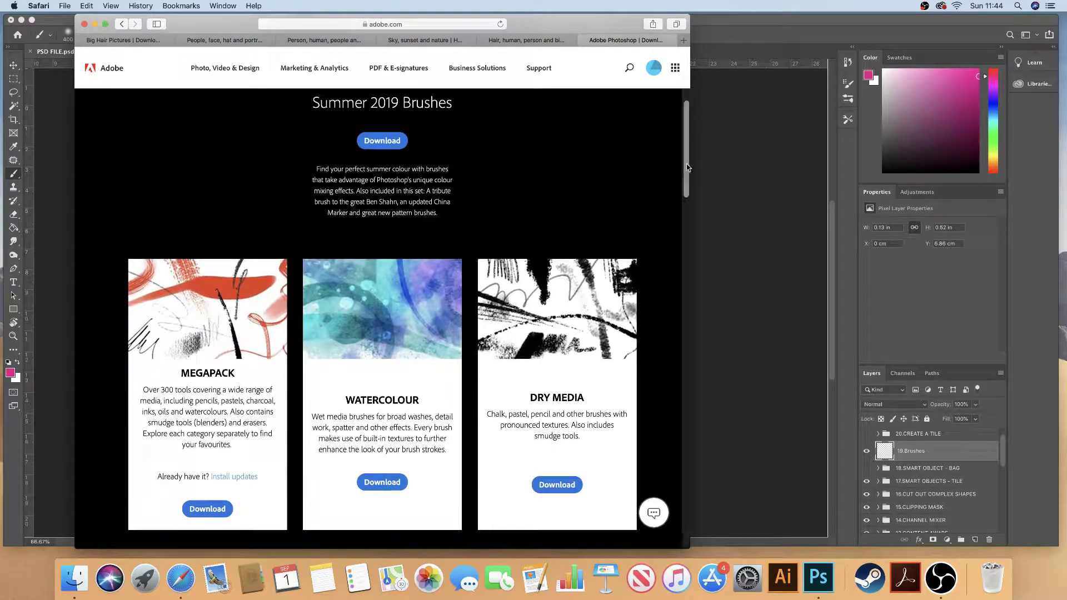
scroll(688, 181, down, 3)
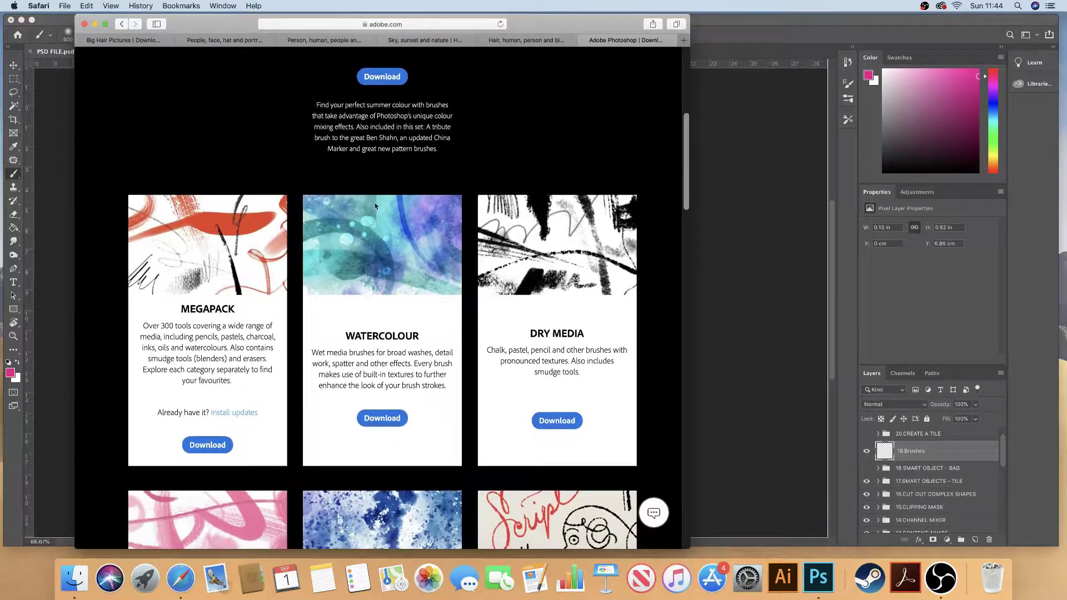
click(390, 424)
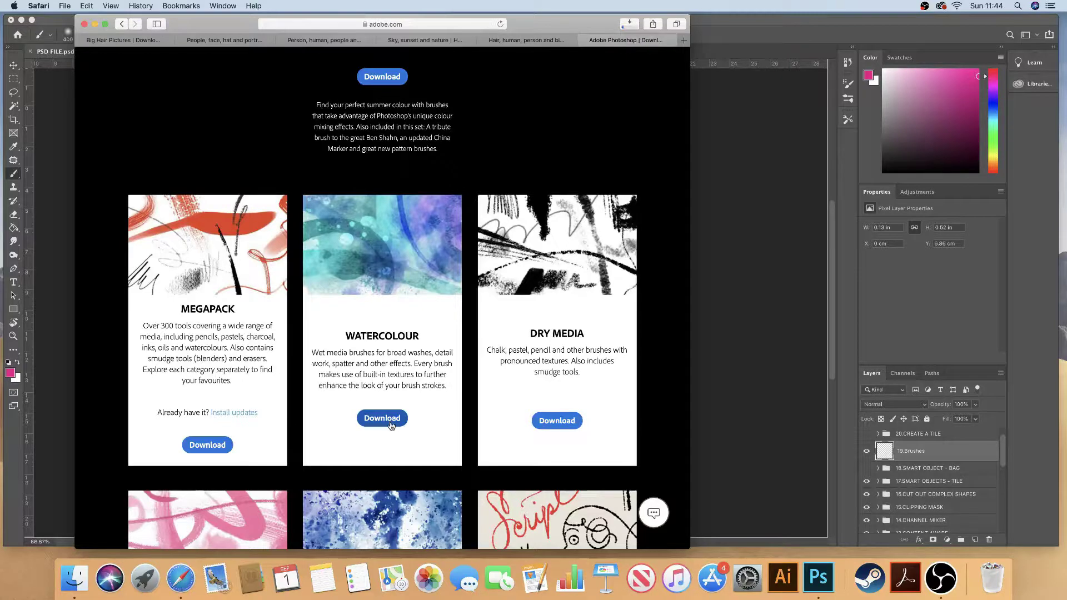
click(629, 28)
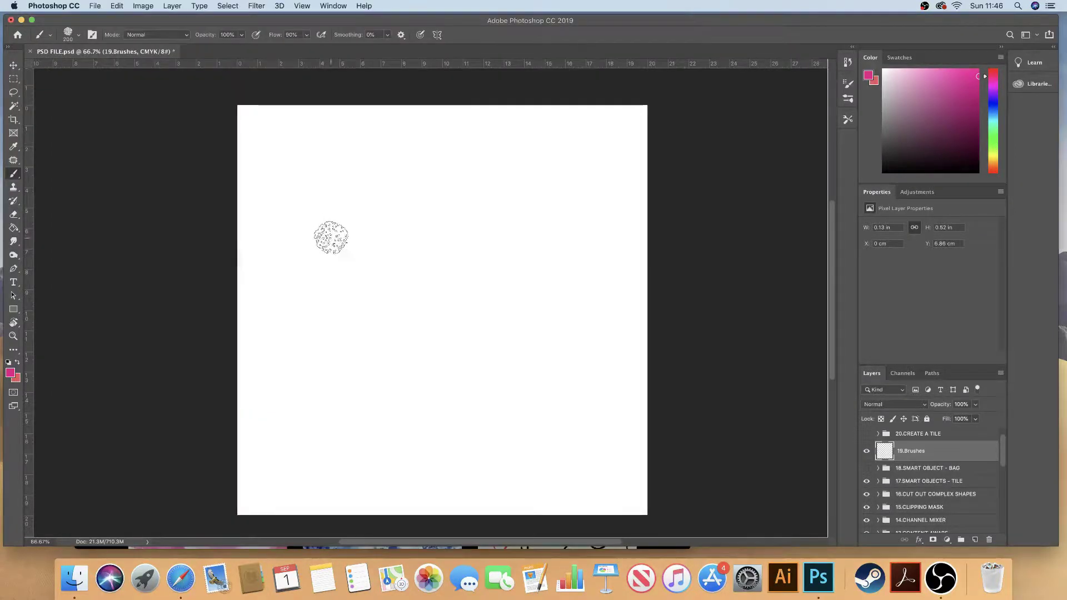
Step: Check the brush presets for the new watercolor folder beside Dry Media Brushes
click(76, 37)
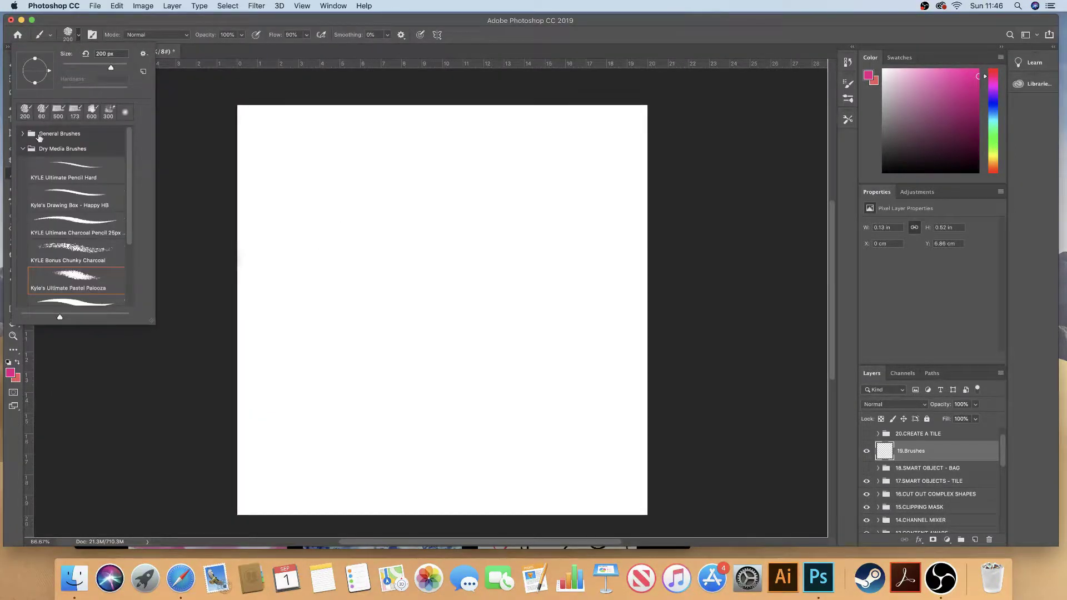
click(23, 150)
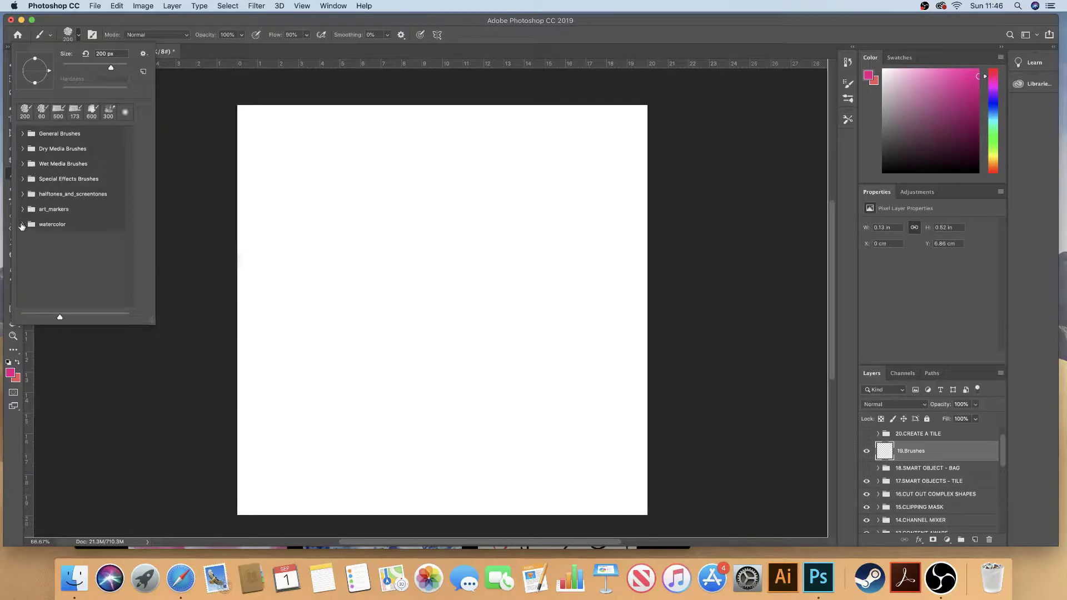
click(23, 224)
click(22, 225)
click(22, 149)
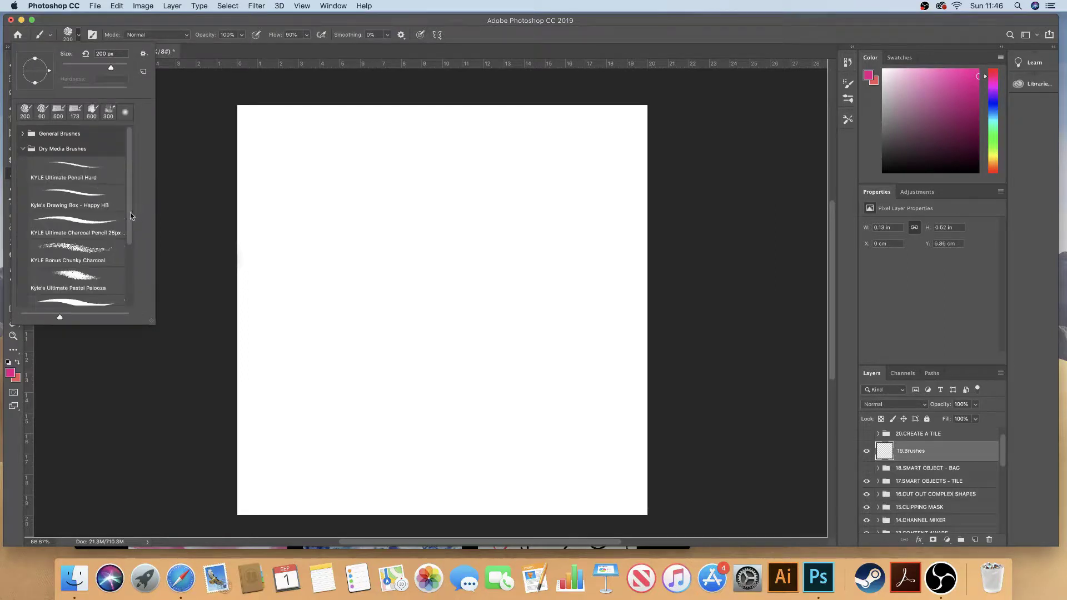
scroll(128, 223, down, 2)
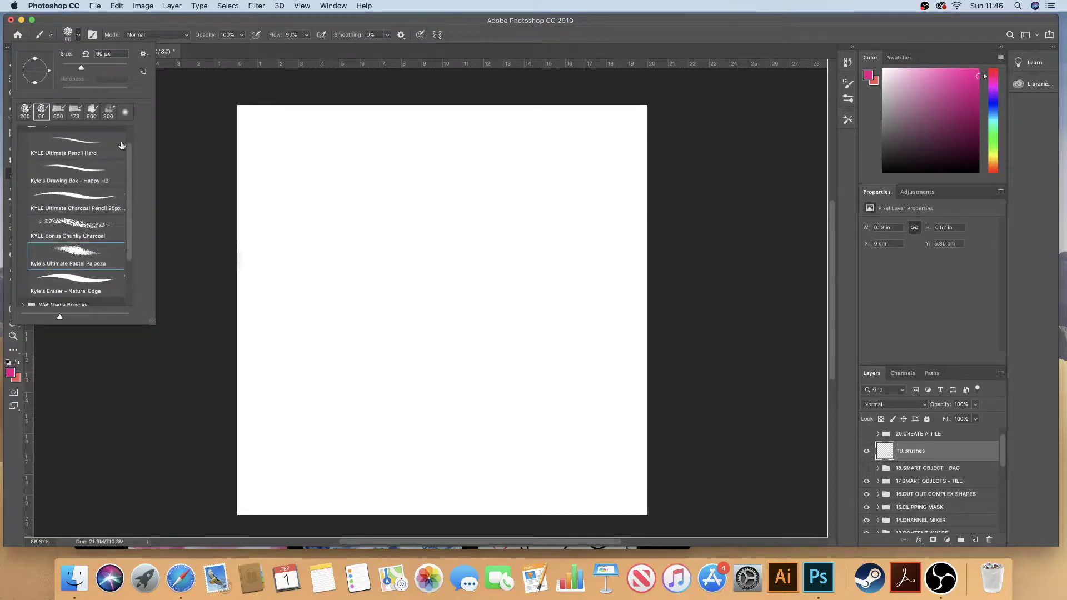
Step: Enlarge the brush to 300 px, paint a magenta zigzag test stroke, and undo it
scroll(122, 146, up, 5)
click(23, 148)
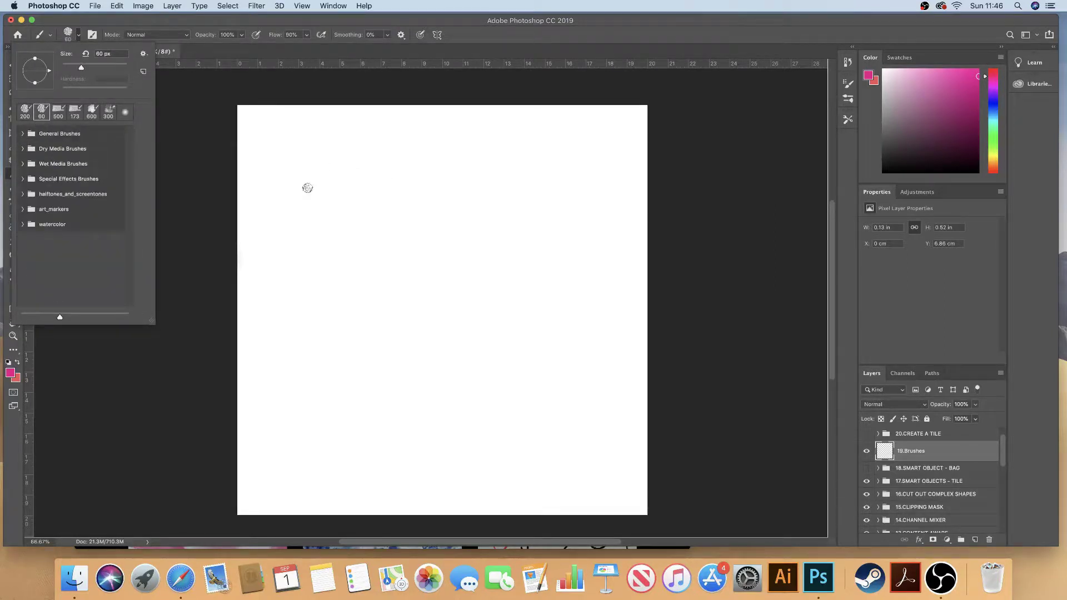
click(219, 191)
key(bracketright)
key(bracketright)
key(bracketright)
key(bracketright)
key(bracketright)
key(bracketright)
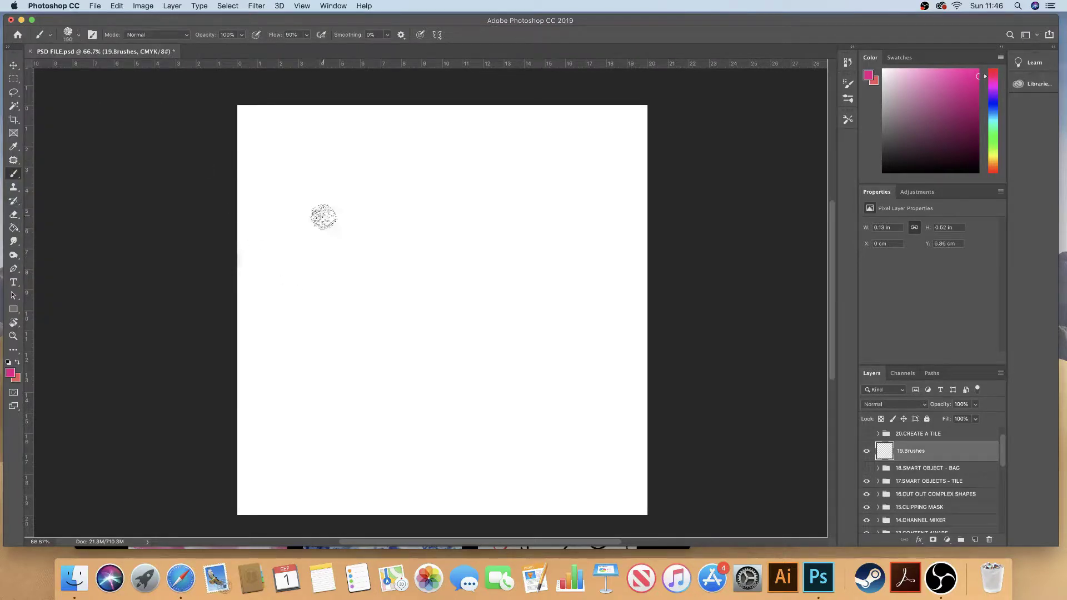
key(bracketright)
key(bracketright)
key(bracketright)
key(bracketright)
mouse_move(299, 272)
mouse_down()
mouse_move(345, 245)
mouse_move(472, 289)
mouse_move(589, 393)
mouse_move(322, 286)
mouse_move(389, 362)
mouse_move(470, 392)
mouse_up()
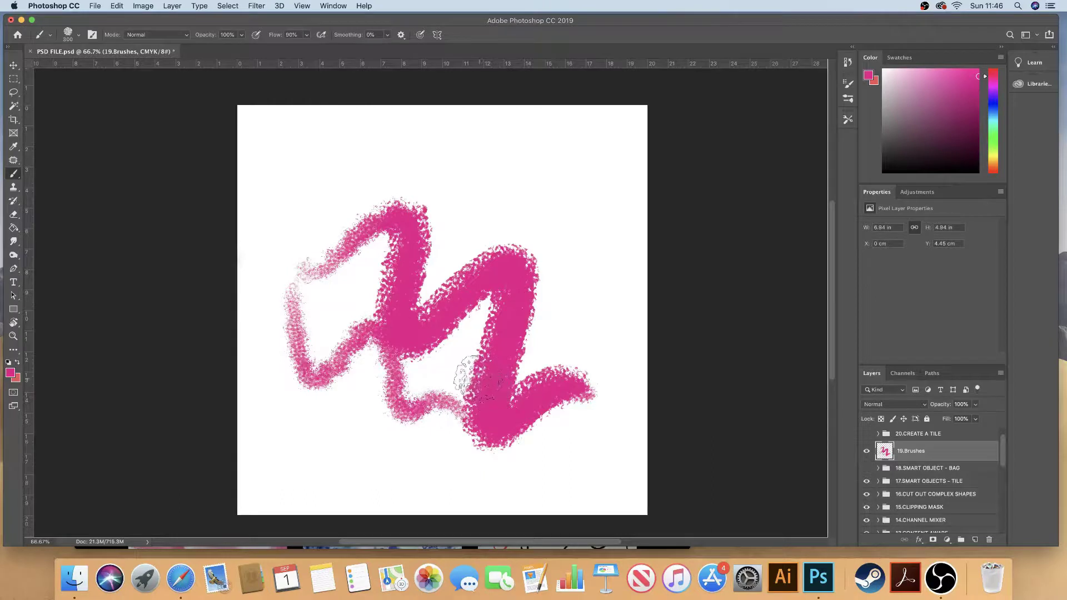
key(super+z)
key(super+z)
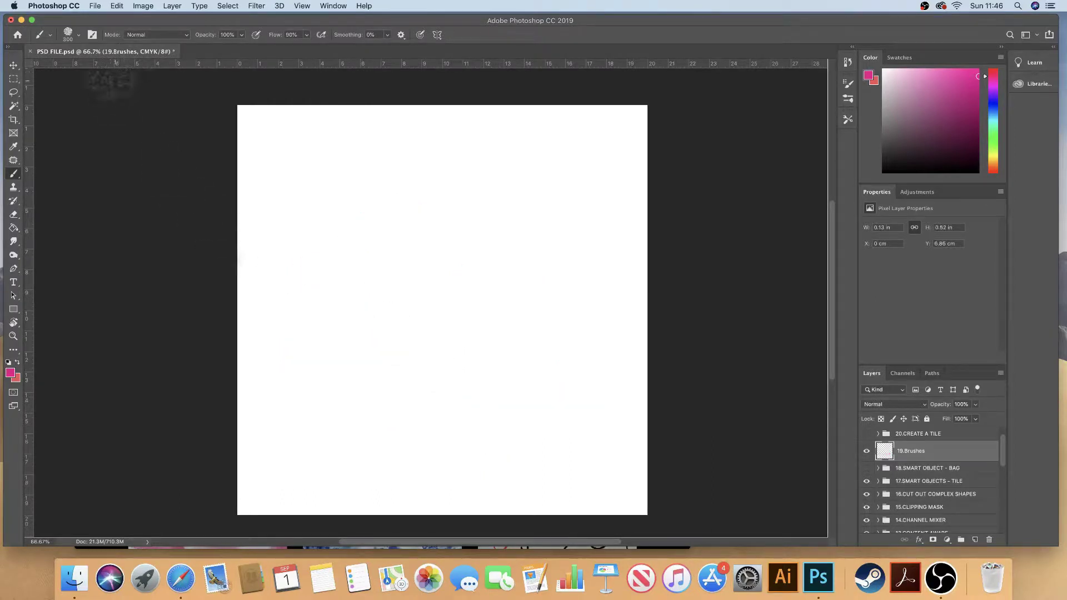
click(77, 36)
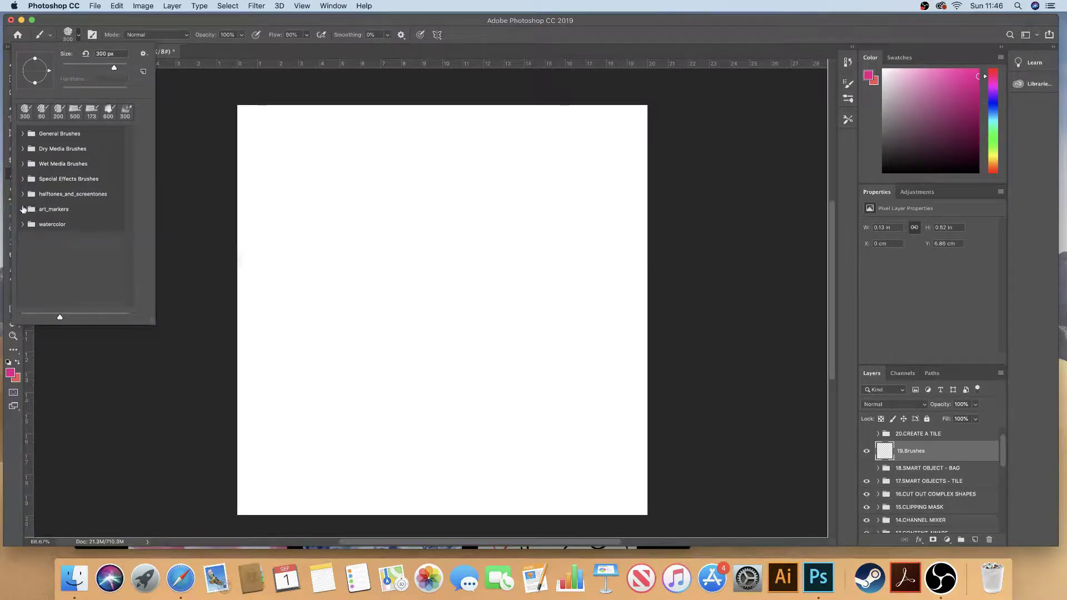
Step: Select the General Brushes Hard Round brush and shrink it to 125 px
click(23, 209)
click(79, 34)
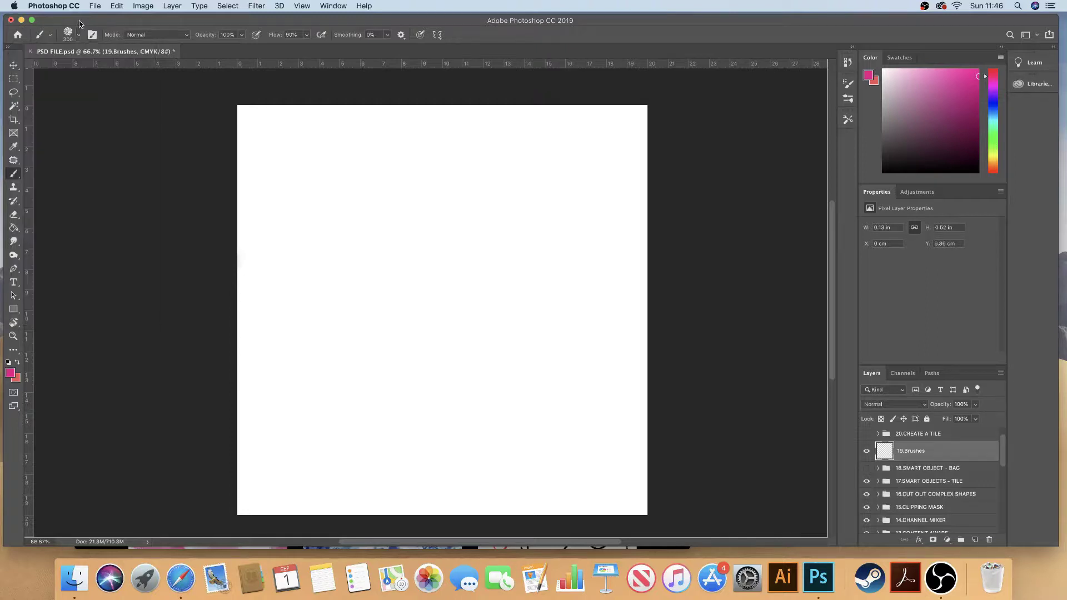
click(78, 34)
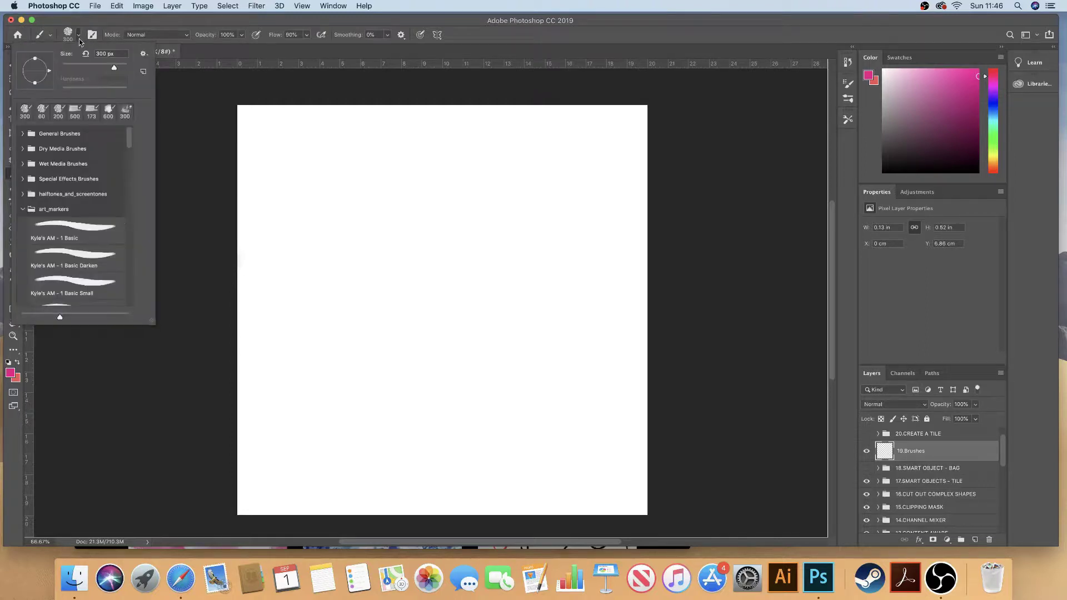
click(23, 210)
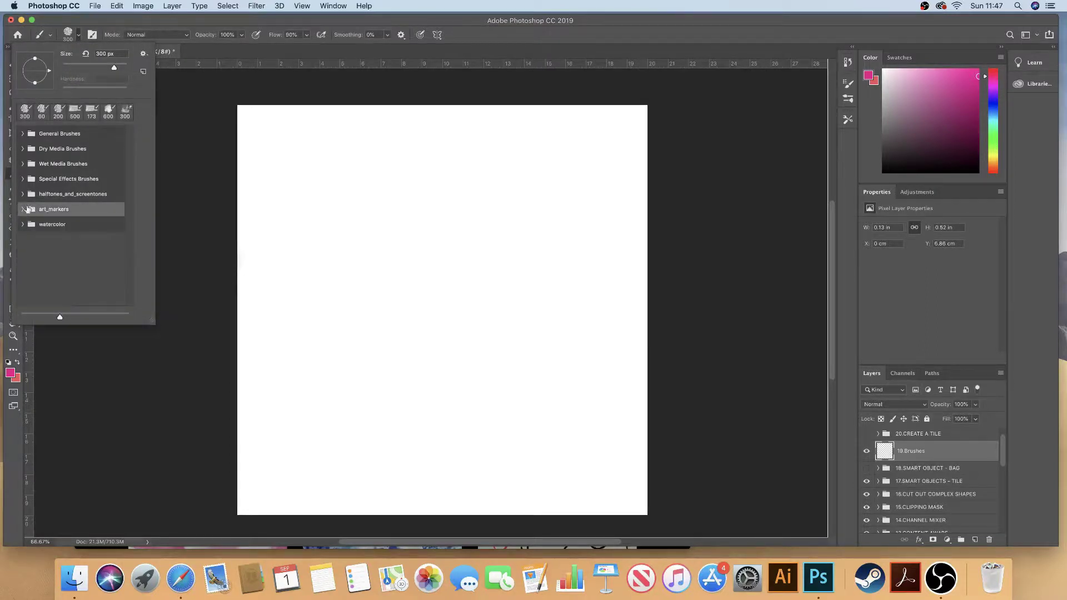
click(23, 133)
click(88, 189)
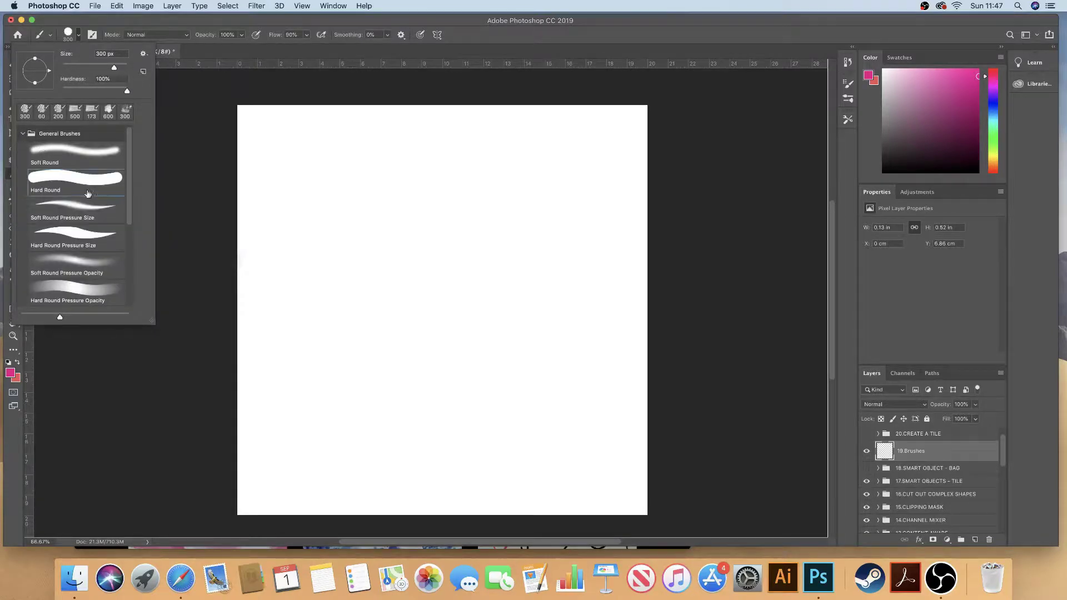
click(23, 133)
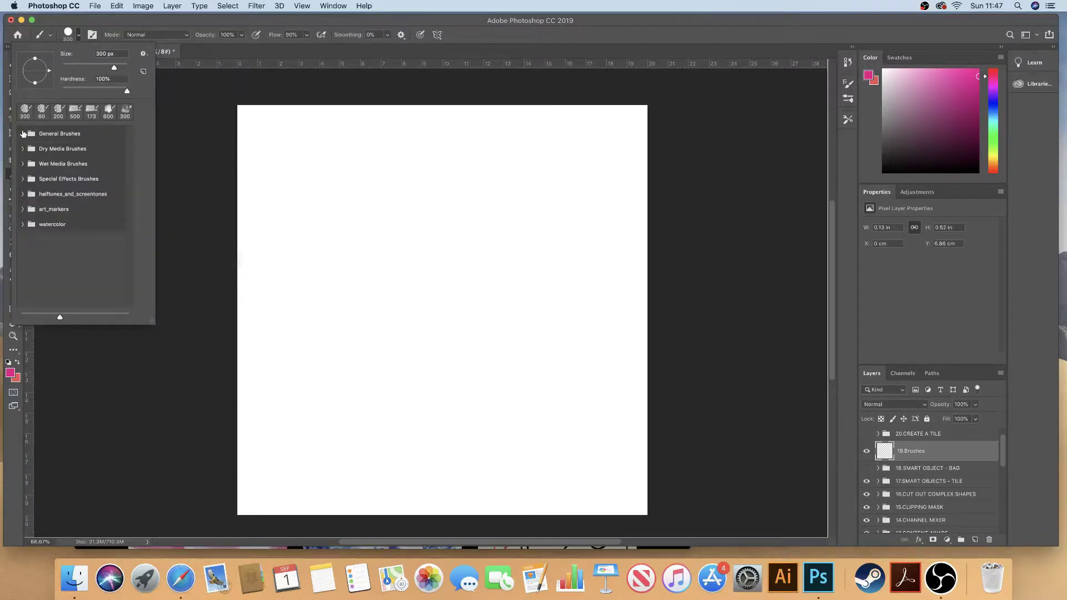
click(83, 20)
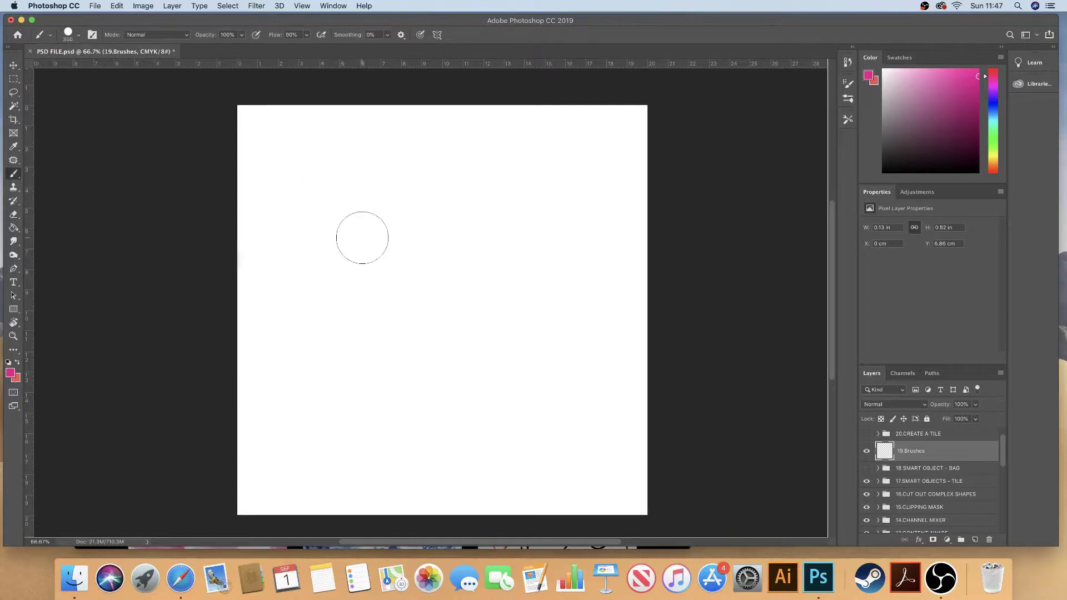
key(bracketleft)
key(bracketleft)
key(bracketleft)
key(bracketleft)
key(bracketleft)
Step: Turn on pen pressure, paint magenta test strokes, and undo the later ones
click(421, 35)
mouse_move(321, 192)
mouse_down()
mouse_move(300, 243)
mouse_move(321, 263)
mouse_move(404, 208)
mouse_move(374, 303)
mouse_move(388, 339)
mouse_move(464, 276)
mouse_move(530, 249)
mouse_move(475, 394)
mouse_move(496, 404)
mouse_move(541, 364)
mouse_move(542, 422)
mouse_move(583, 428)
mouse_up()
mouse_move(300, 349)
mouse_down()
mouse_move(335, 405)
mouse_move(393, 429)
mouse_move(498, 429)
mouse_move(578, 356)
mouse_move(598, 395)
mouse_up()
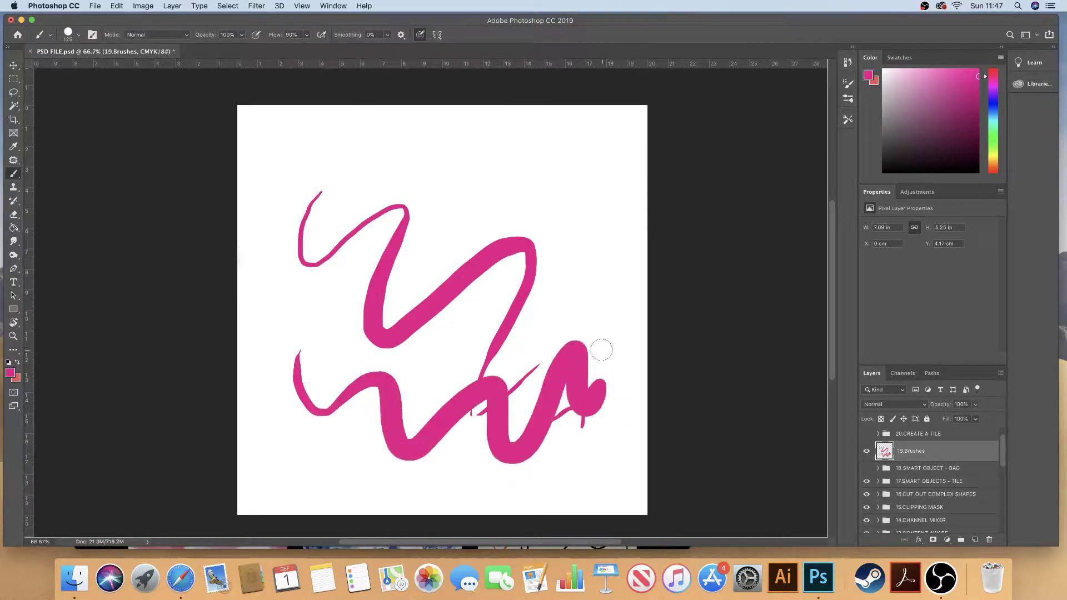
key(super+z)
key(super+z)
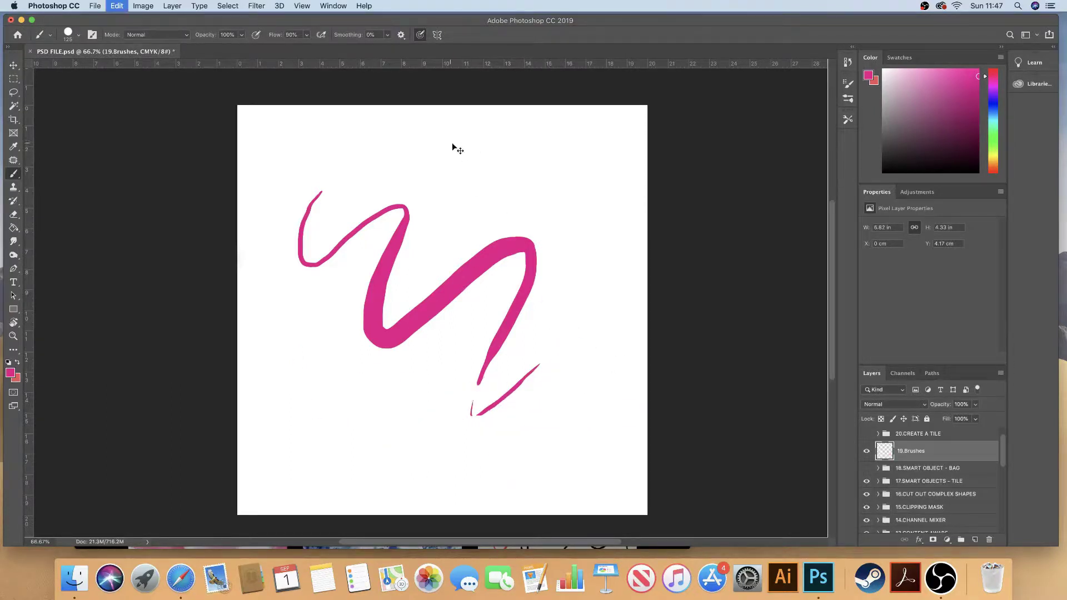
key(super+z)
key(super+z)
key(super+z)
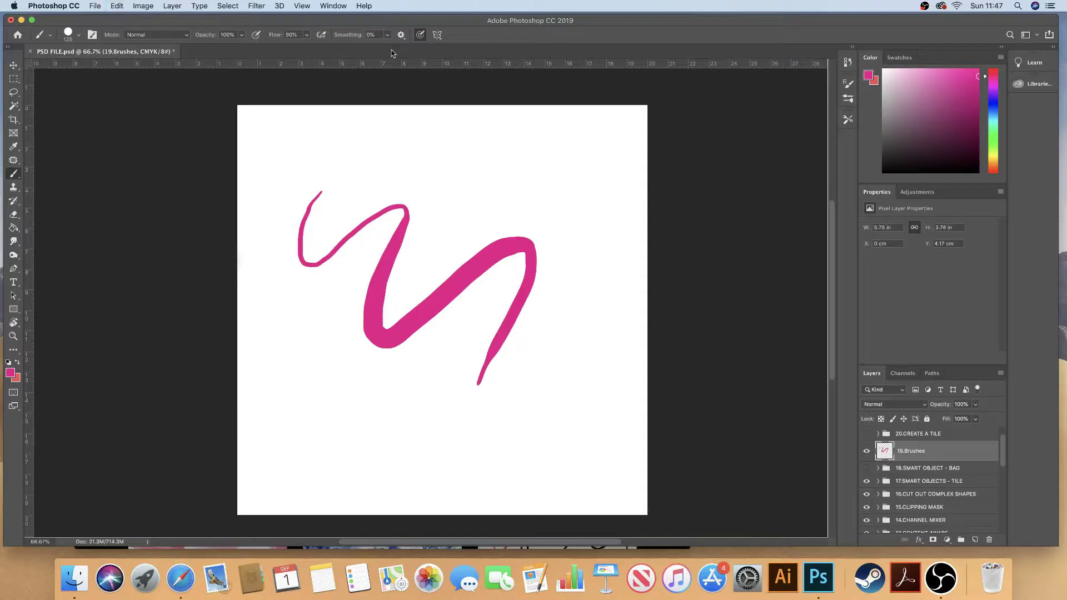
key(super+z)
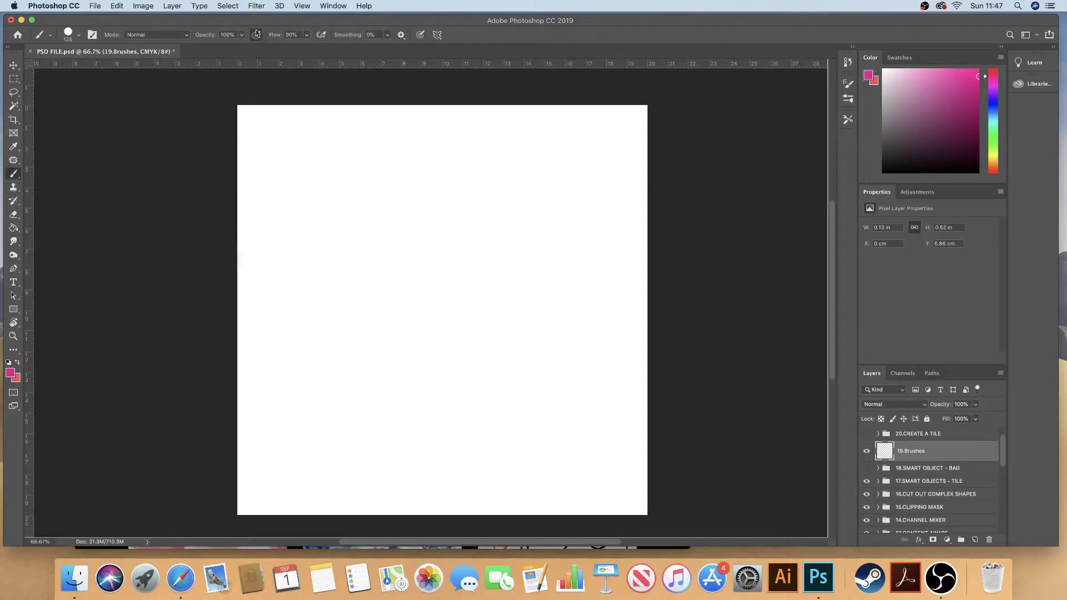
Step: Enlarge the brush to 300 px, paint a soft magenta test stroke, and clear it
key(bracketright)
key(bracketright)
key(bracketright)
key(bracketright)
key(bracketright)
mouse_move(302, 199)
mouse_down()
mouse_move(288, 236)
mouse_move(305, 258)
mouse_move(377, 223)
mouse_move(405, 229)
mouse_move(384, 315)
mouse_move(407, 328)
mouse_move(458, 294)
mouse_move(491, 298)
mouse_move(458, 367)
mouse_move(473, 404)
mouse_move(561, 351)
mouse_move(552, 405)
mouse_move(568, 460)
mouse_move(653, 443)
mouse_up()
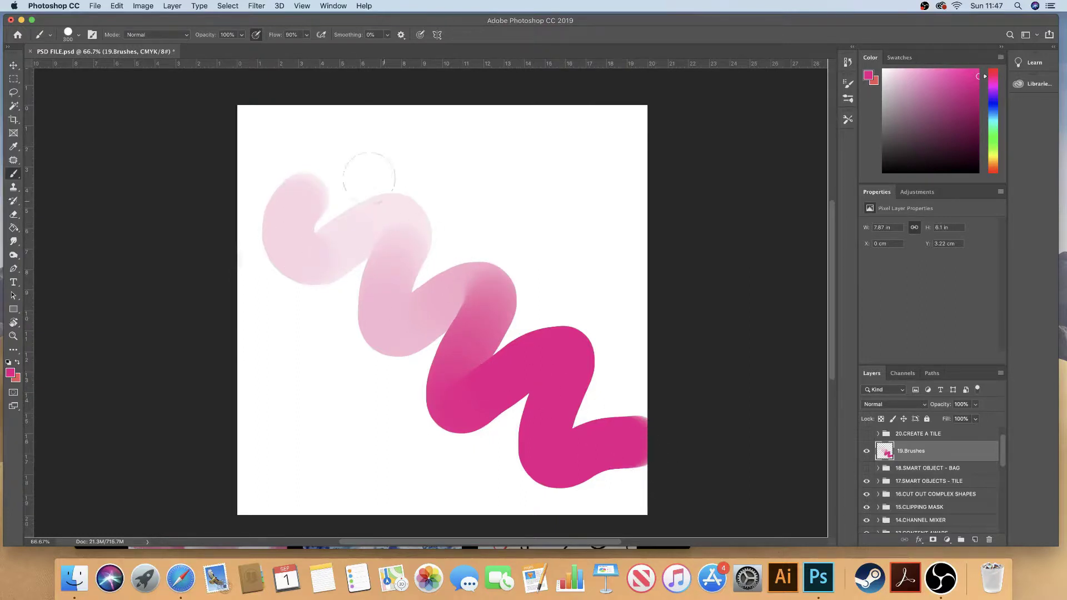
key(BackSpace)
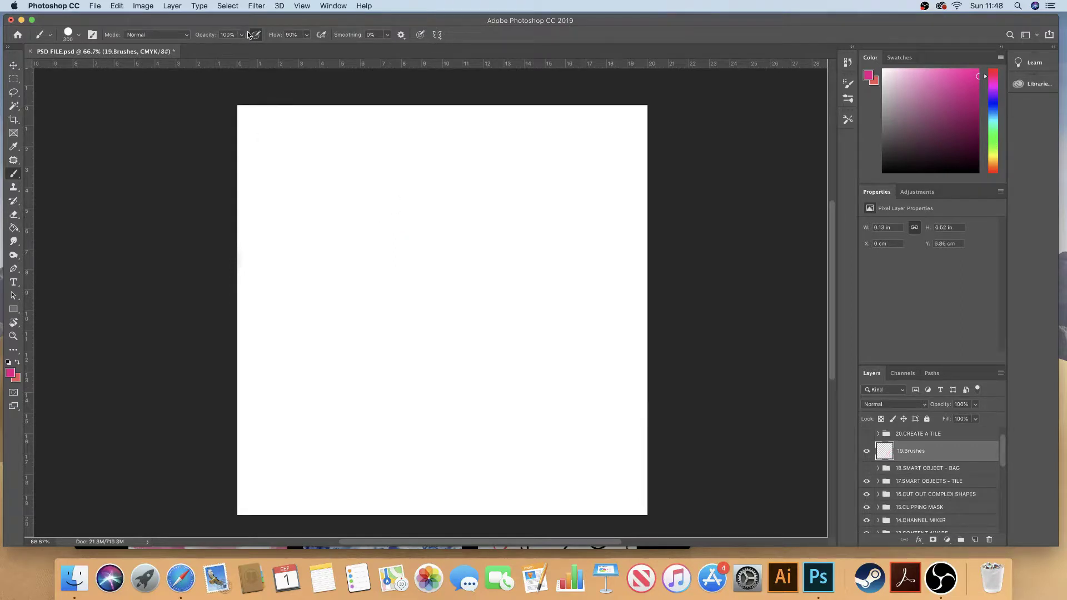
Step: Paint test strokes at lowered and then 78% opacity, undoing them to a blank canvas
click(241, 35)
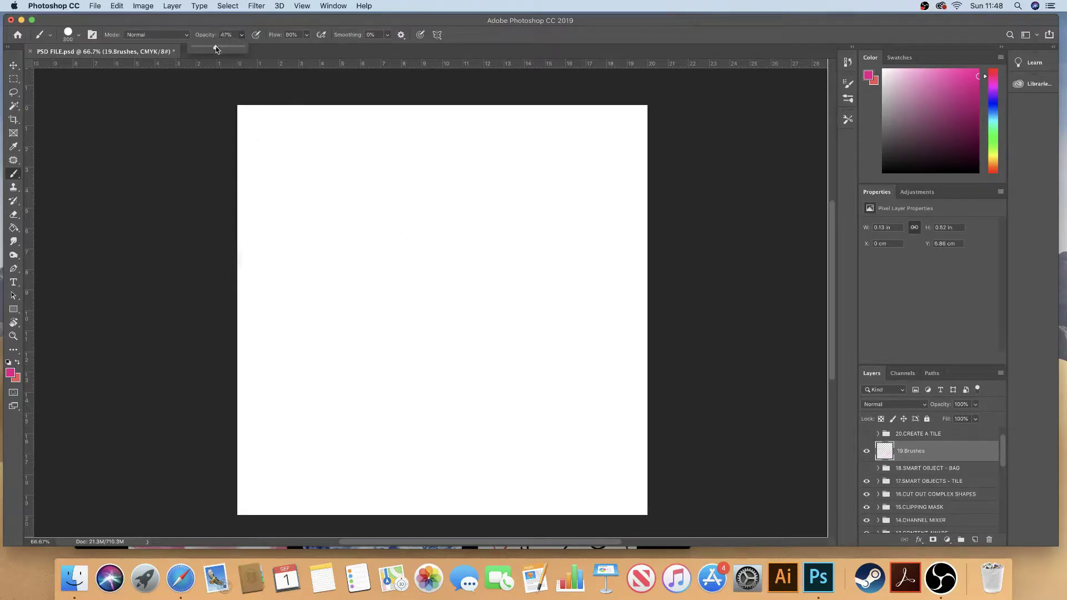
drag(216, 46, 219, 49)
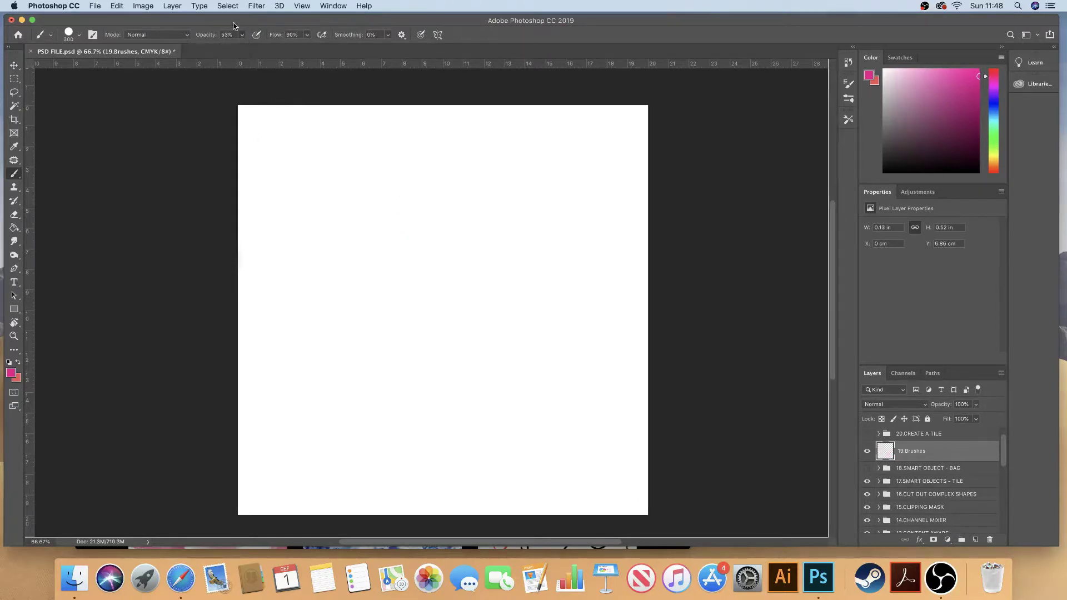
mouse_move(319, 231)
mouse_down()
mouse_move(412, 373)
mouse_move(537, 309)
mouse_up()
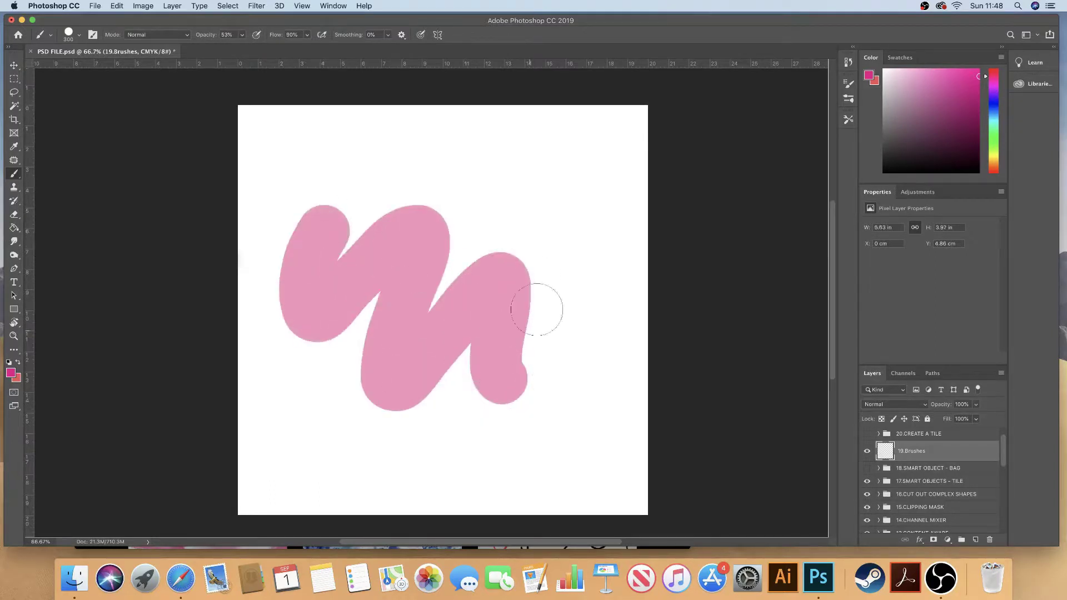
click(243, 35)
drag(253, 50, 254, 50)
mouse_move(369, 162)
mouse_down()
mouse_move(357, 195)
mouse_move(542, 256)
mouse_up()
drag(567, 305, 582, 287)
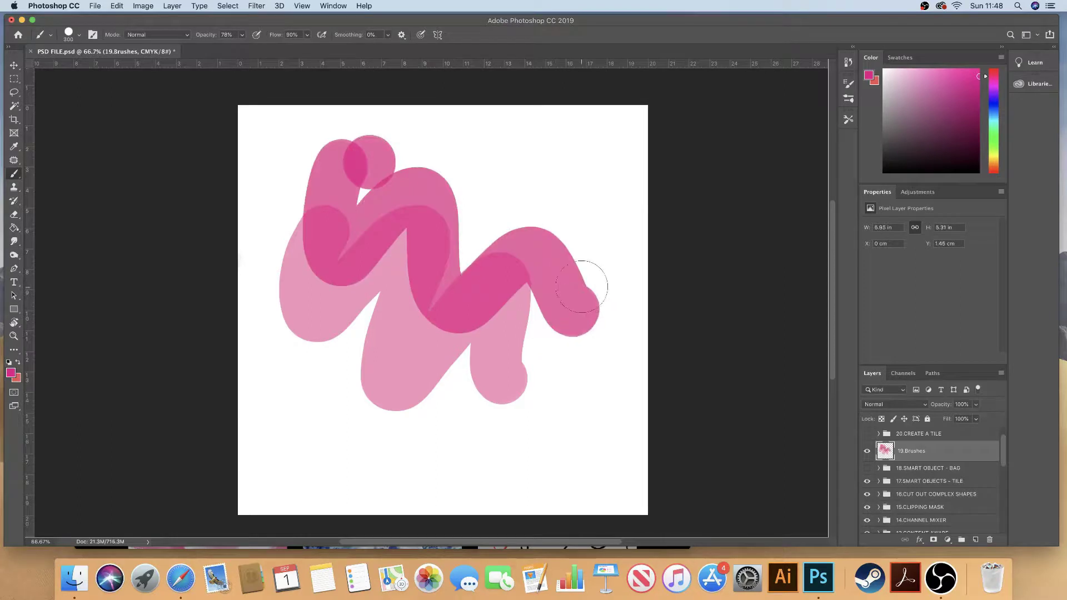
key(super+z)
key(super+z)
key(super+z)
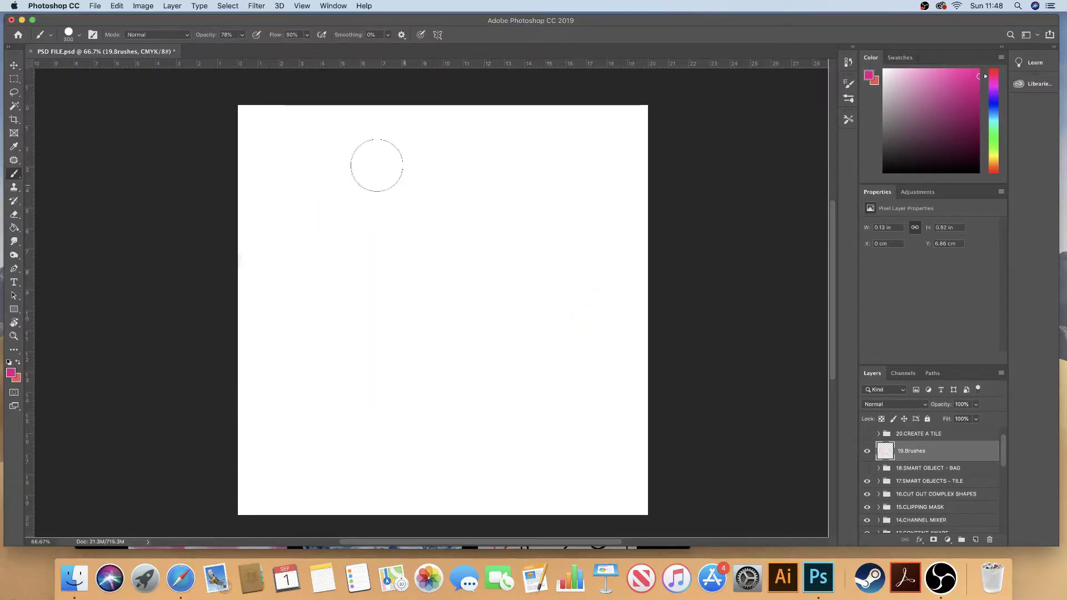
Step: Set both the brush flow and the opacity to 100%
click(307, 35)
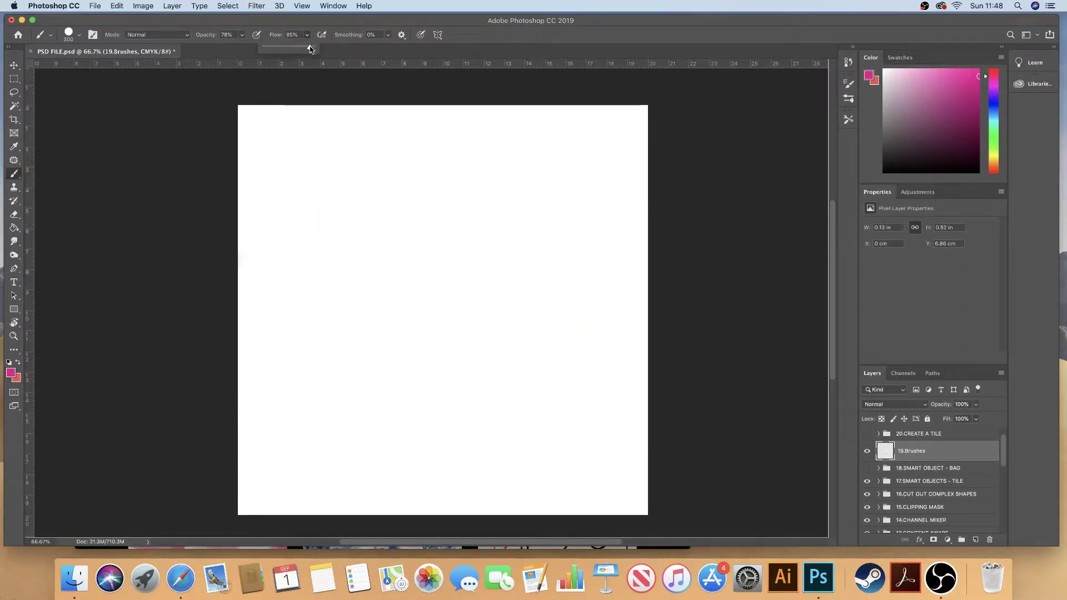
drag(311, 49, 315, 46)
click(241, 35)
drag(242, 47, 254, 49)
click(273, 34)
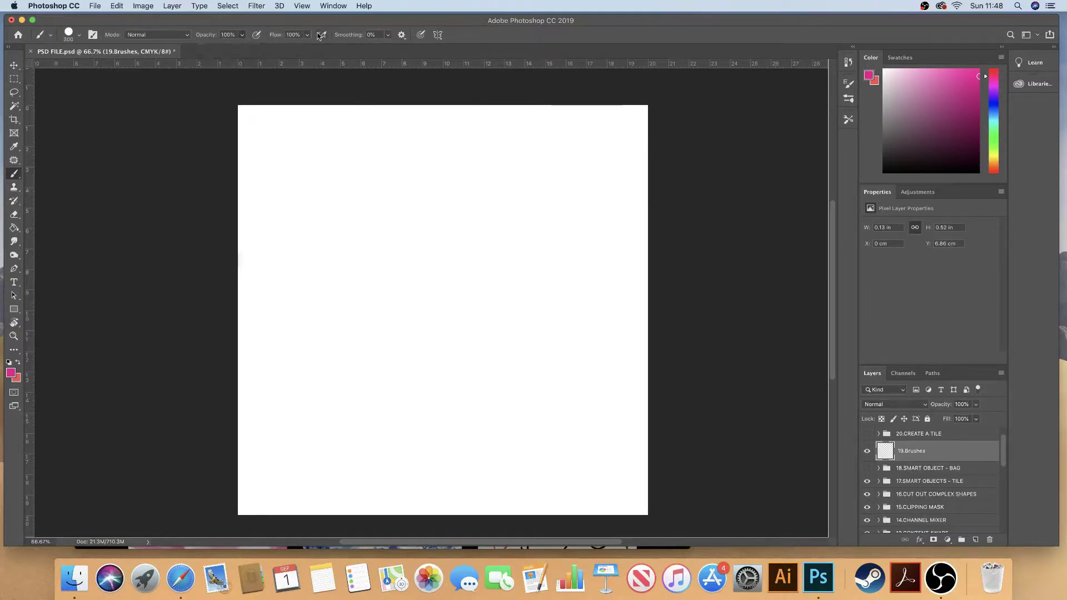
Step: Paint solid and soft low-flow magenta test strokes across the canvas
mouse_move(319, 186)
mouse_down()
mouse_move(349, 259)
mouse_move(469, 334)
mouse_move(540, 290)
mouse_up()
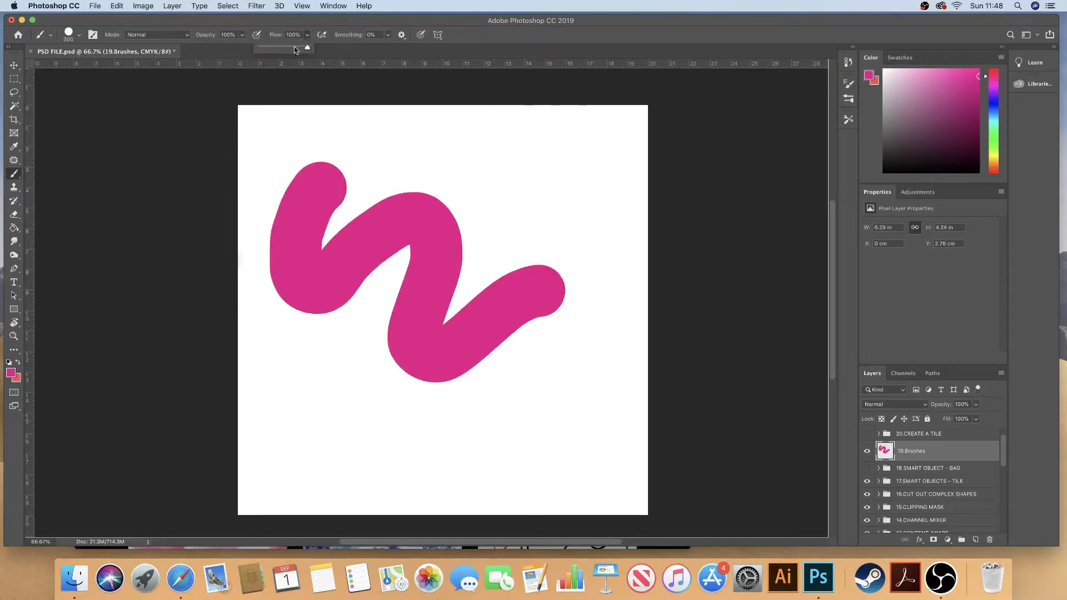
mouse_move(303, 303)
mouse_down()
mouse_move(326, 394)
mouse_move(400, 350)
mouse_move(536, 451)
mouse_up()
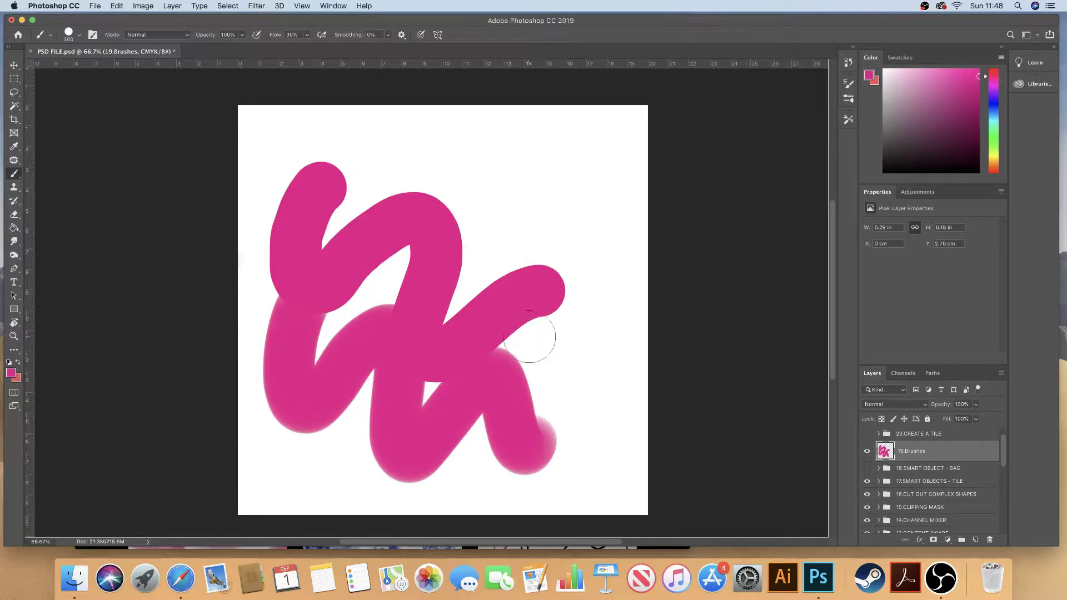
mouse_move(534, 336)
mouse_down()
mouse_move(587, 405)
mouse_move(620, 303)
mouse_move(570, 231)
mouse_up()
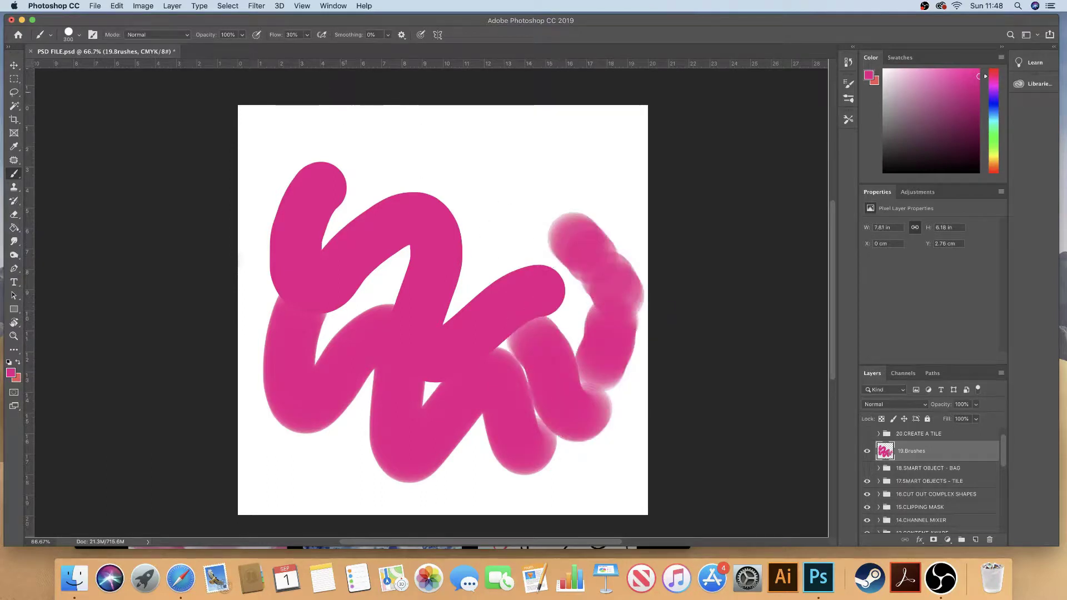
click(310, 36)
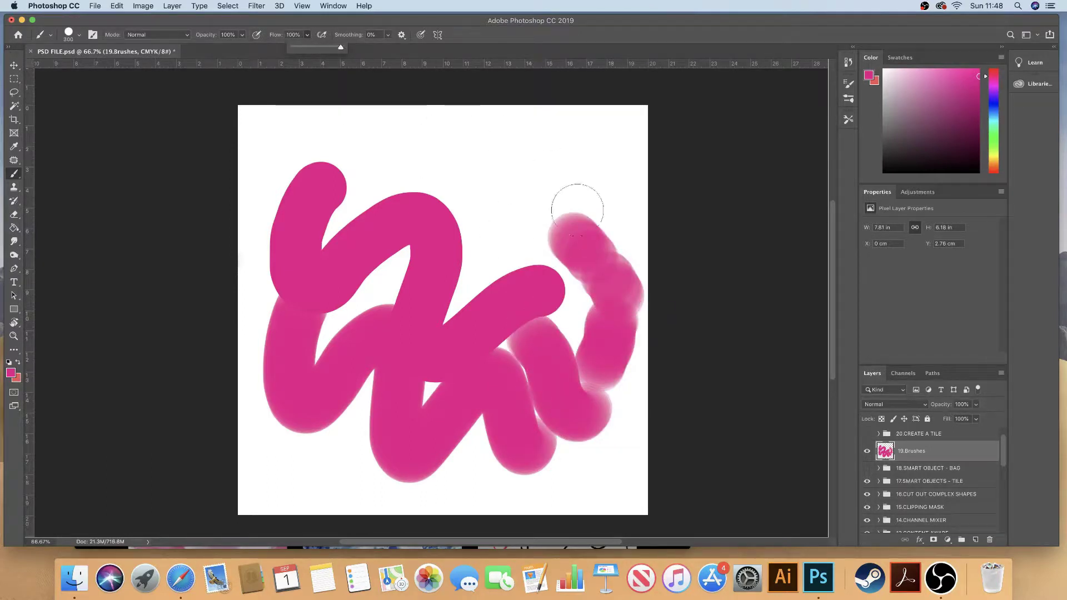
drag(584, 173, 648, 225)
drag(497, 186, 519, 211)
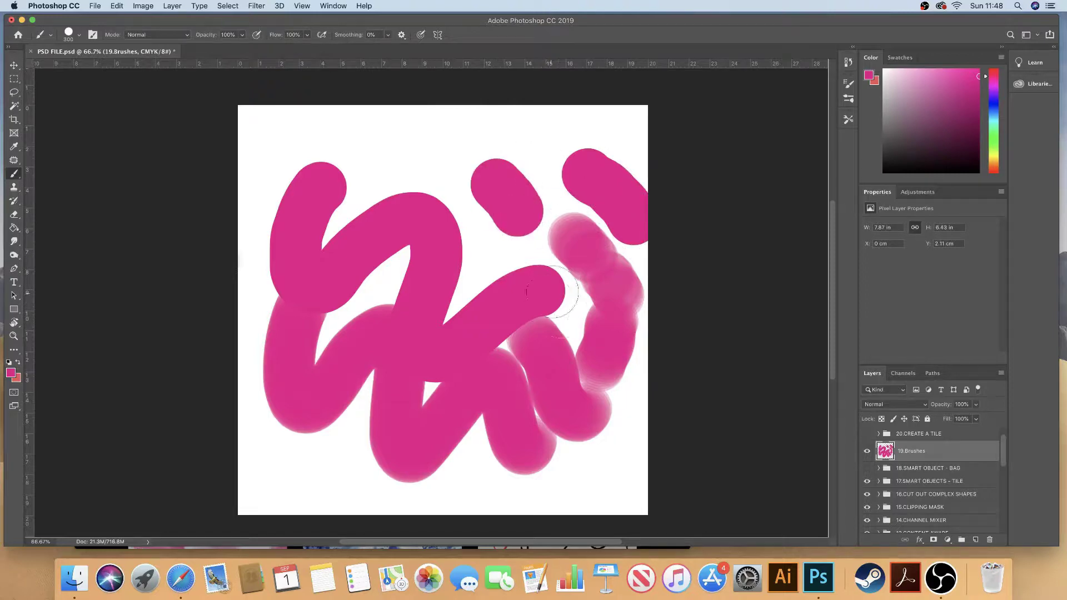
Step: Undo the magenta test strokes
key(super+z)
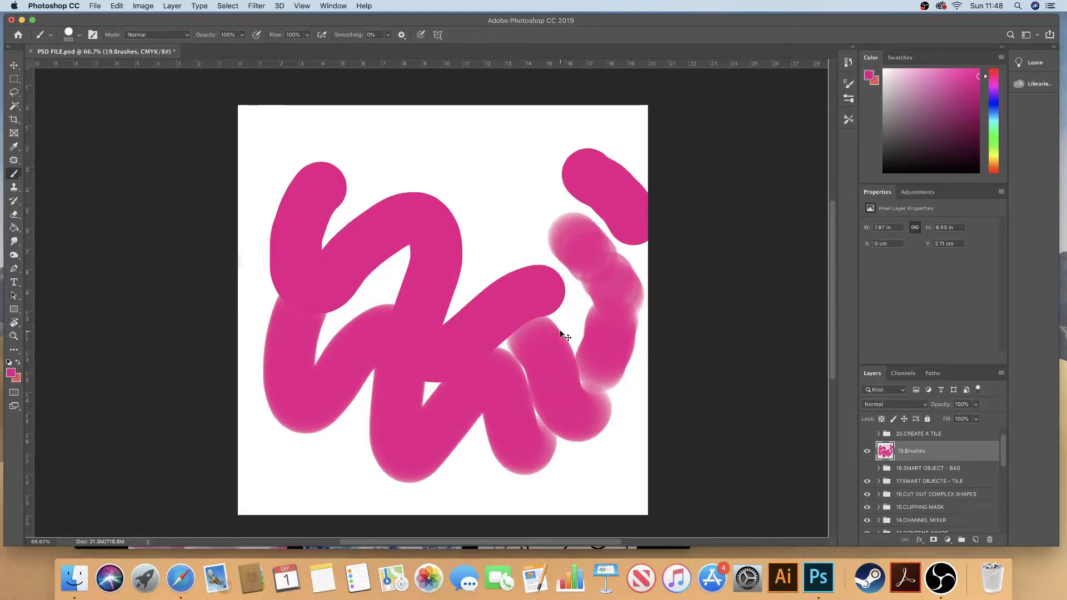
key(super+z)
key(super+z)
key(super+z)
key(super+z)
key(super+z)
key(super+z)
key(super+z)
key(super+z)
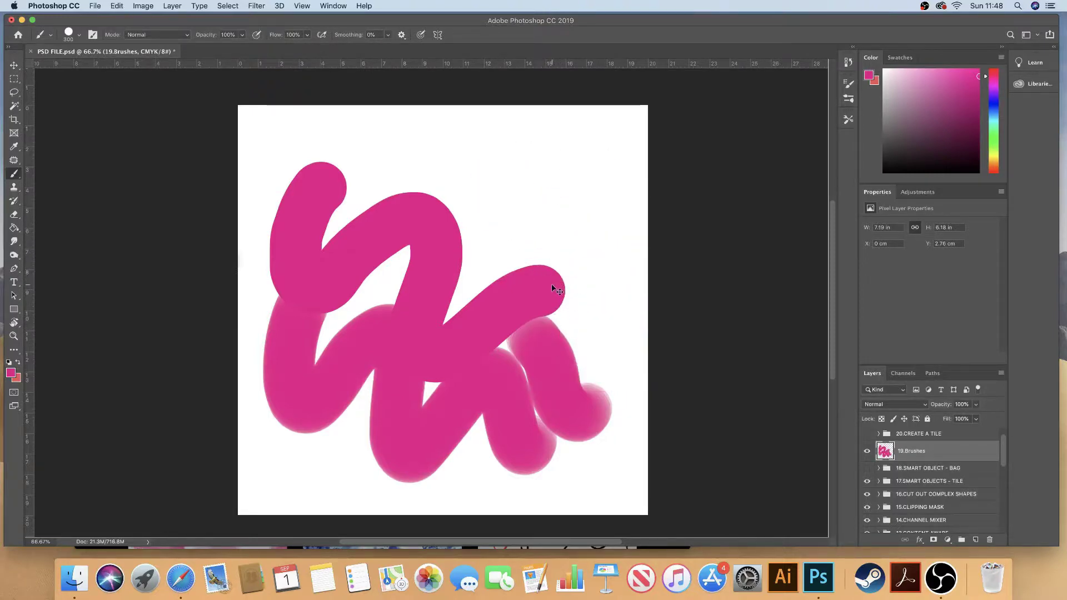
key(super+z)
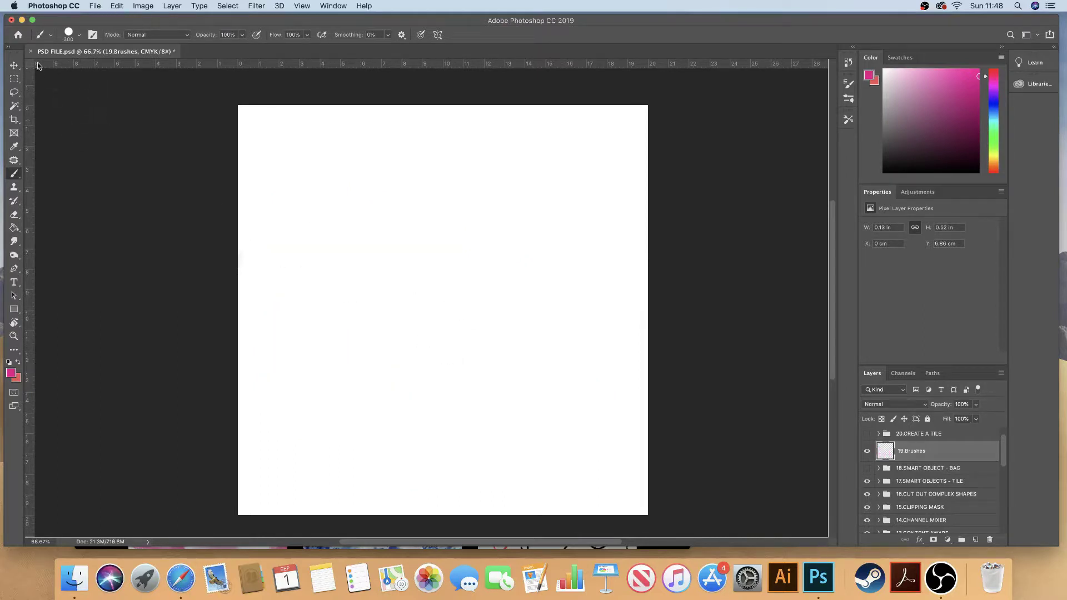
Step: Shrink the brush to 100 and draw a magenta circle on the left with 0% smoothing
click(81, 37)
click(81, 37)
click(388, 36)
click(467, 35)
key(bracketleft)
key(bracketleft)
key(bracketleft)
key(bracketleft)
key(bracketleft)
key(bracketleft)
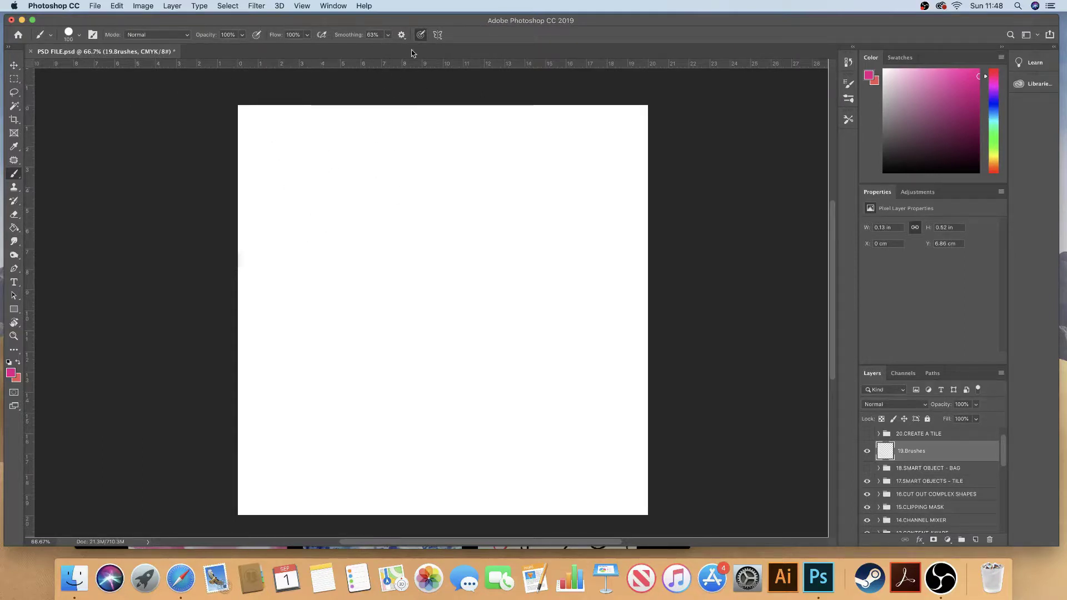
click(388, 34)
mouse_move(322, 184)
mouse_down()
mouse_move(276, 226)
mouse_move(344, 319)
mouse_move(419, 214)
mouse_move(331, 161)
mouse_move(278, 242)
mouse_move(282, 257)
mouse_up()
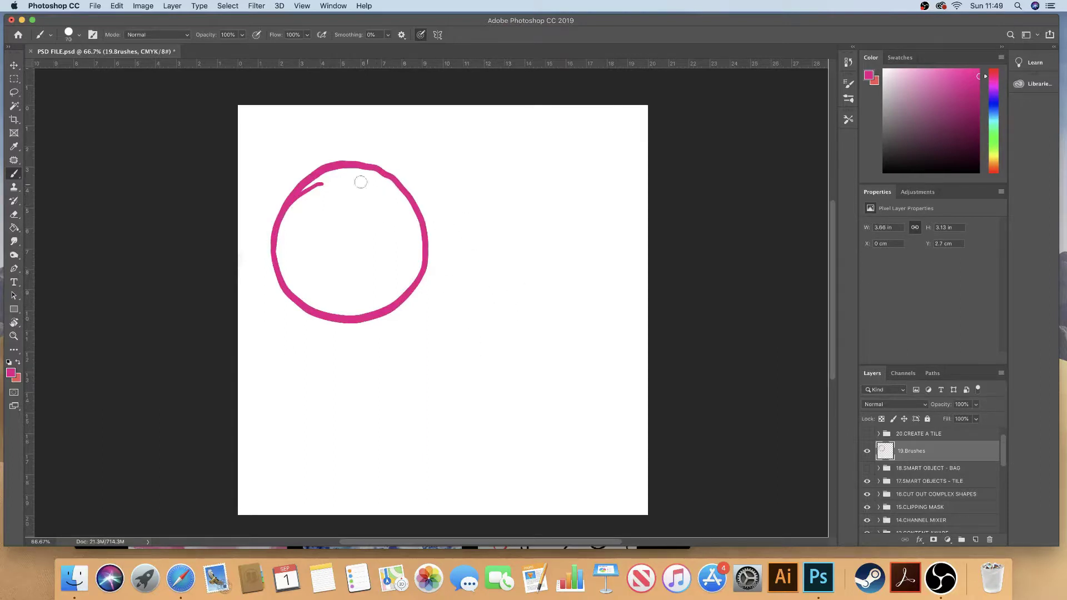
Step: Set smoothing to 63%, draw a second circle on the right, then undo it
click(388, 35)
drag(406, 47, 408, 49)
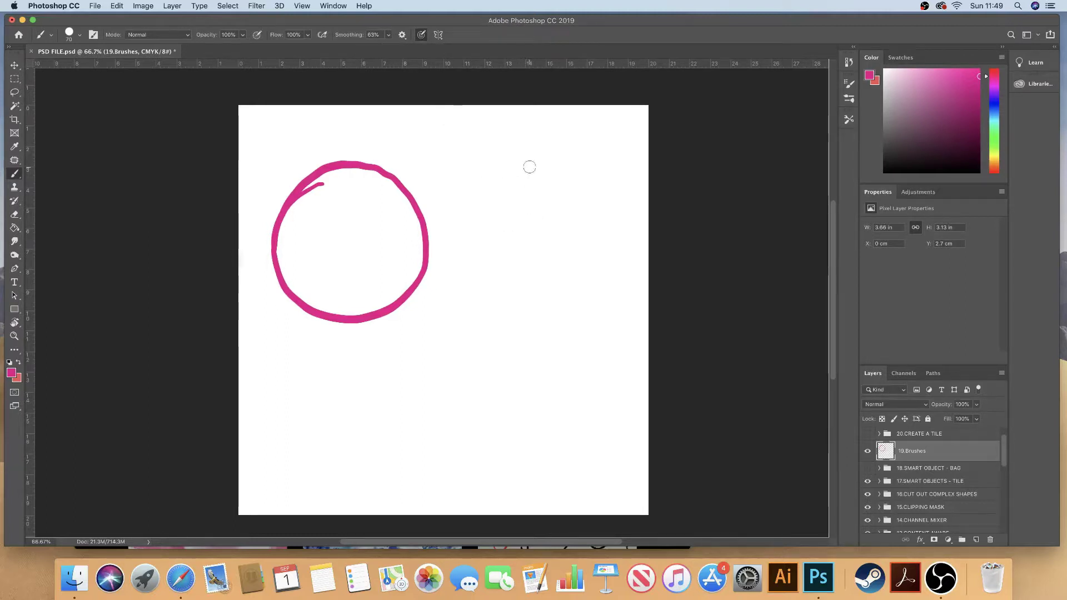
mouse_move(525, 165)
mouse_down()
mouse_move(486, 182)
mouse_move(466, 208)
mouse_move(465, 286)
mouse_move(494, 315)
mouse_move(537, 324)
mouse_move(574, 317)
mouse_move(614, 286)
mouse_move(611, 209)
mouse_move(593, 185)
mouse_move(522, 159)
mouse_move(488, 190)
mouse_up()
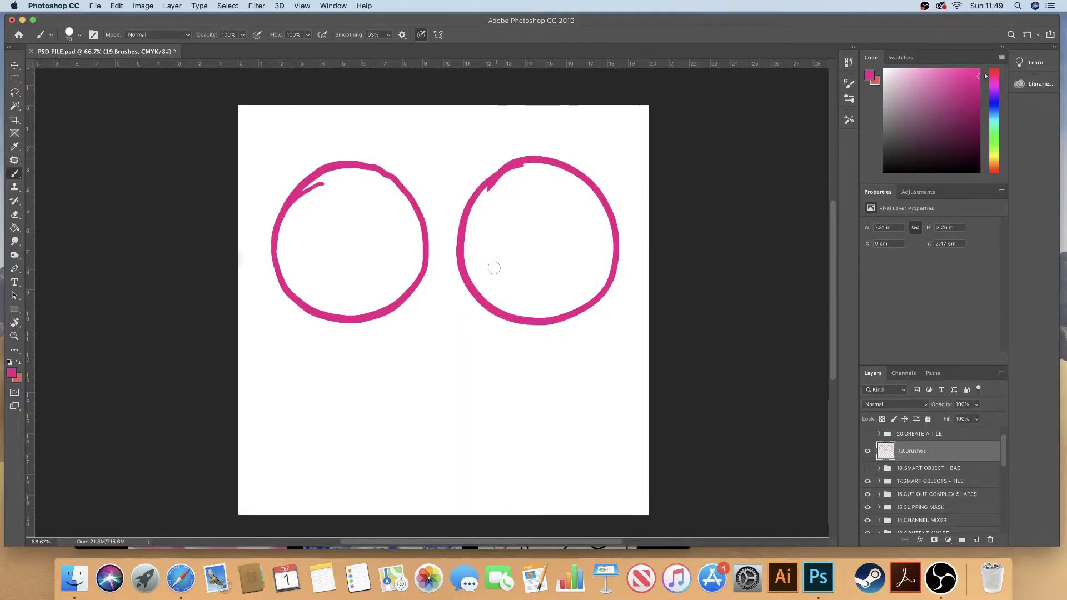
key(super+z)
key(super+z)
key(super+z)
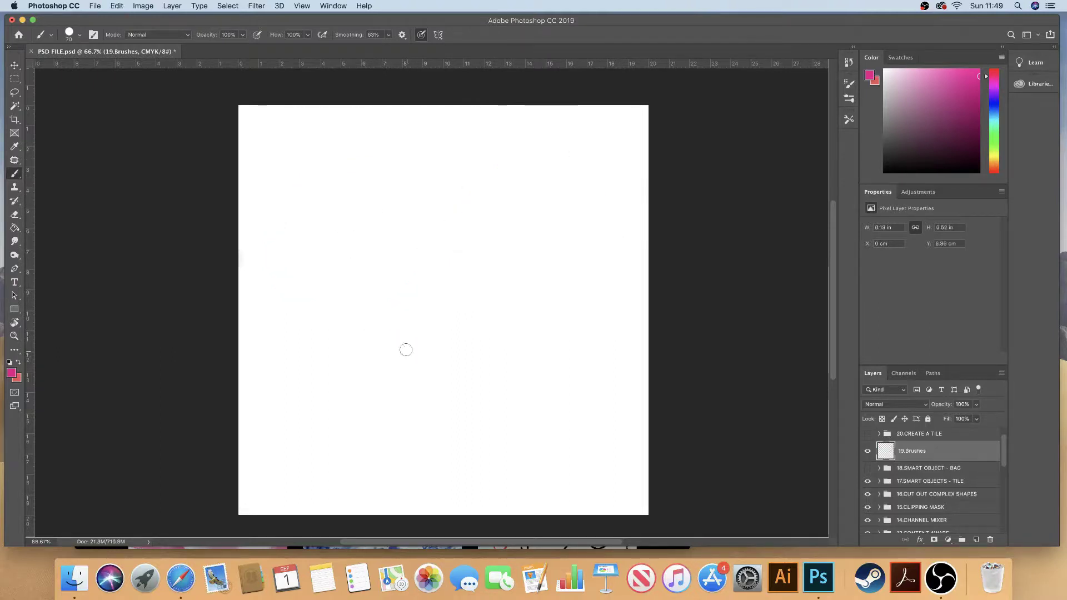
Step: Set the brush size to 90 and raise smoothing to 90%
key(bracketright)
key(bracketleft)
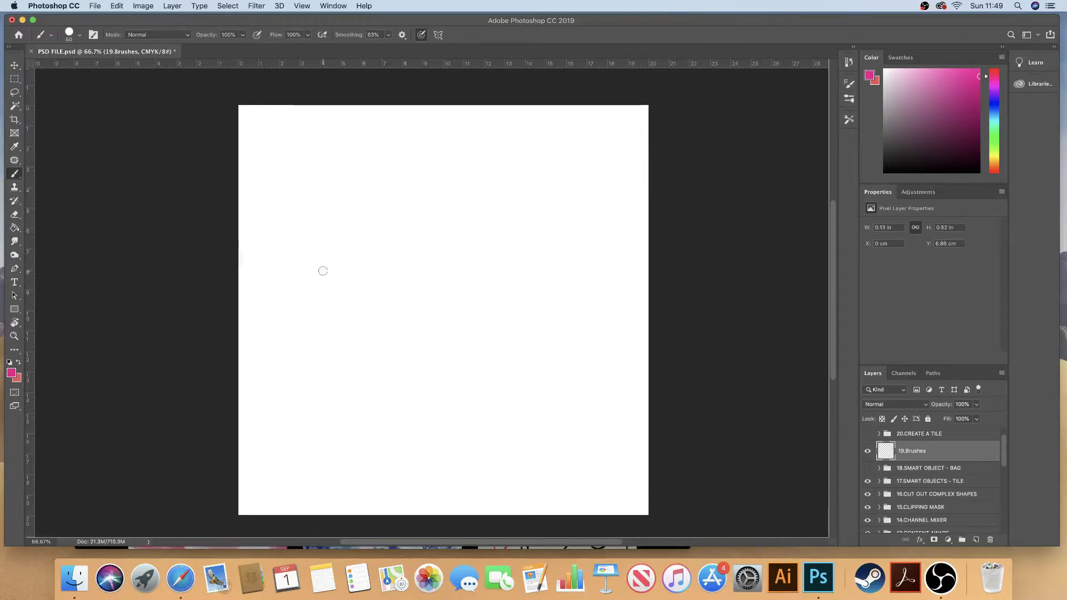
key(bracketright)
drag(390, 37, 397, 49)
click(450, 36)
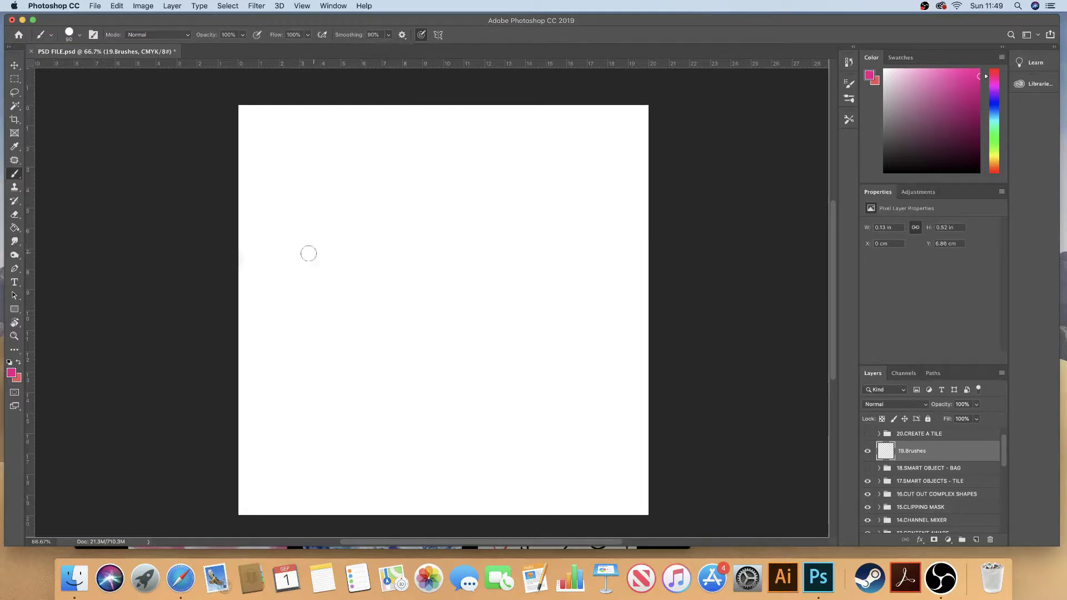
Step: Hand-letter a flowing magenta 'Ma', then undo the lettering strokes
mouse_move(286, 273)
mouse_down()
mouse_move(317, 222)
mouse_move(326, 226)
mouse_move(322, 315)
mouse_move(335, 354)
mouse_up()
mouse_move(332, 317)
mouse_down()
mouse_move(333, 265)
mouse_move(367, 234)
mouse_move(380, 315)
mouse_move(385, 245)
mouse_move(414, 244)
mouse_move(428, 347)
mouse_up()
drag(446, 393, 462, 389)
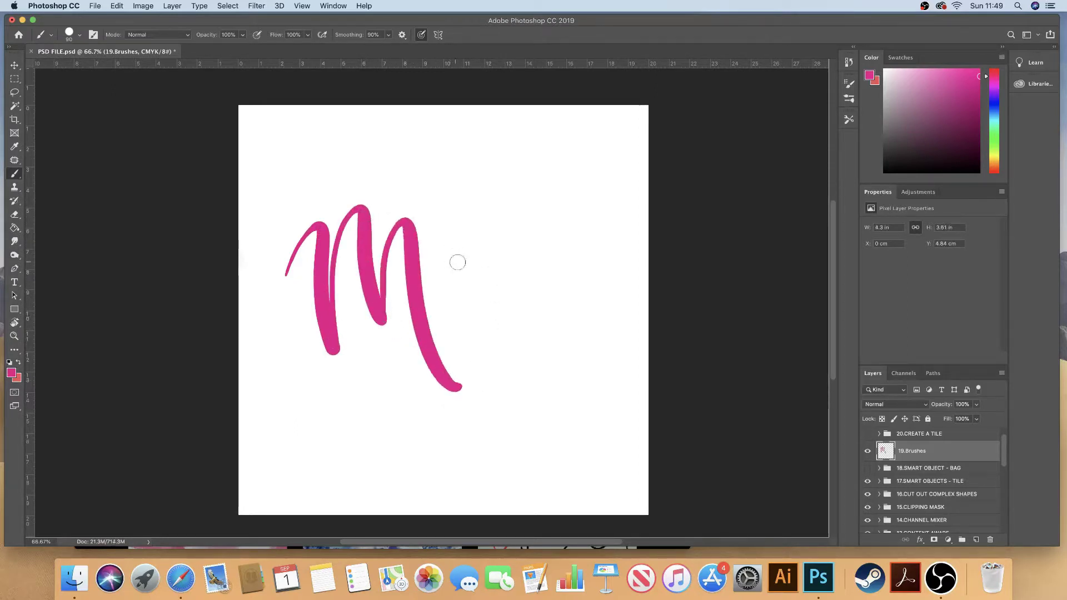
mouse_move(463, 266)
mouse_down()
mouse_move(435, 302)
mouse_move(469, 286)
mouse_up()
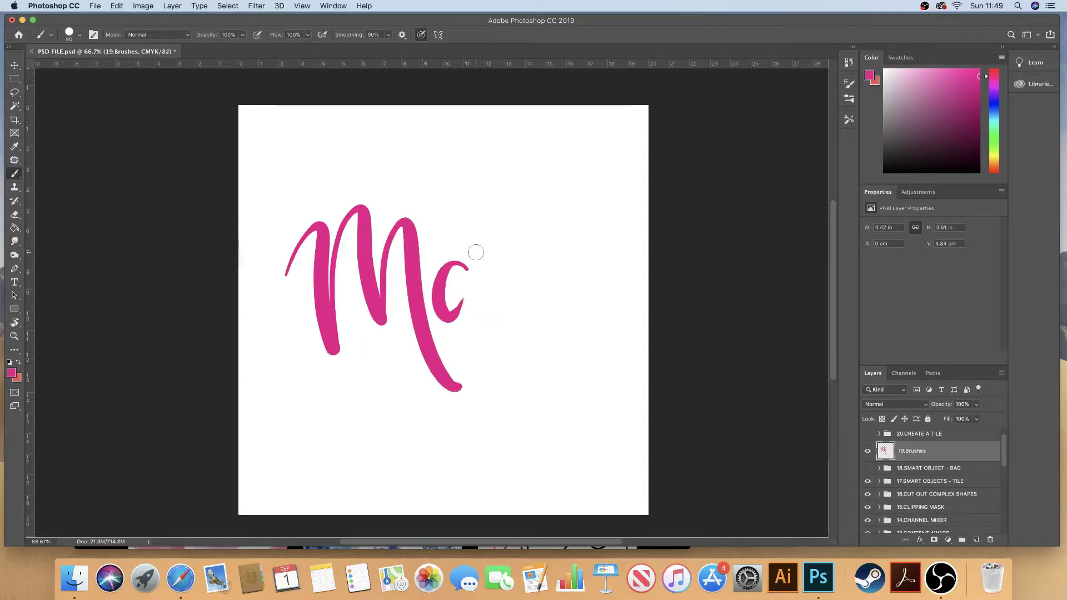
mouse_move(476, 248)
mouse_down()
mouse_move(476, 320)
mouse_move(497, 353)
mouse_move(515, 325)
mouse_move(520, 256)
mouse_move(549, 210)
mouse_move(565, 261)
mouse_move(606, 260)
mouse_up()
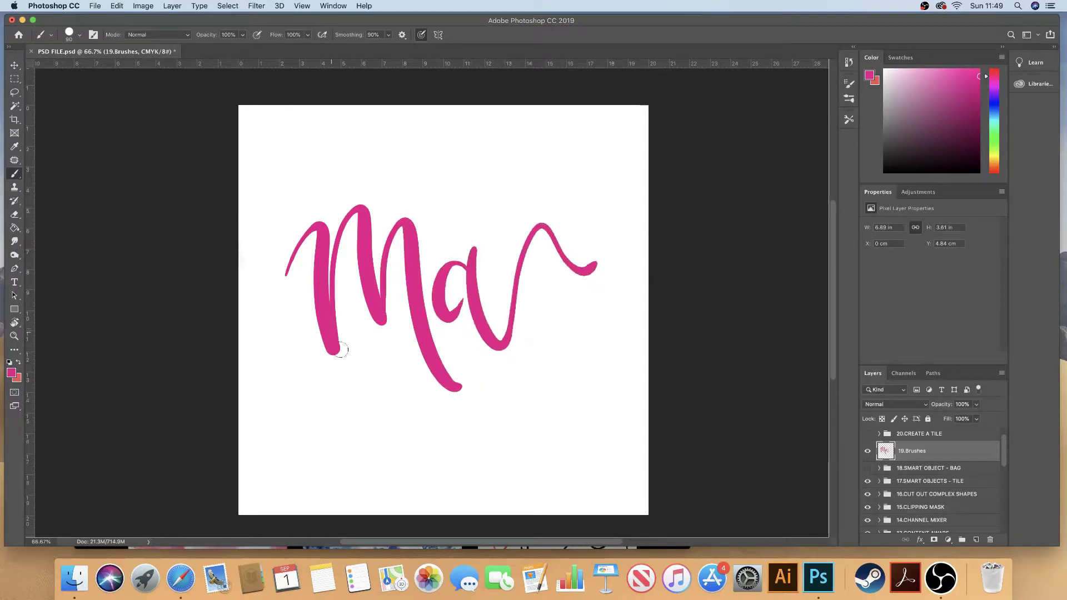
key(super+z)
key(super+z)
key(super+z)
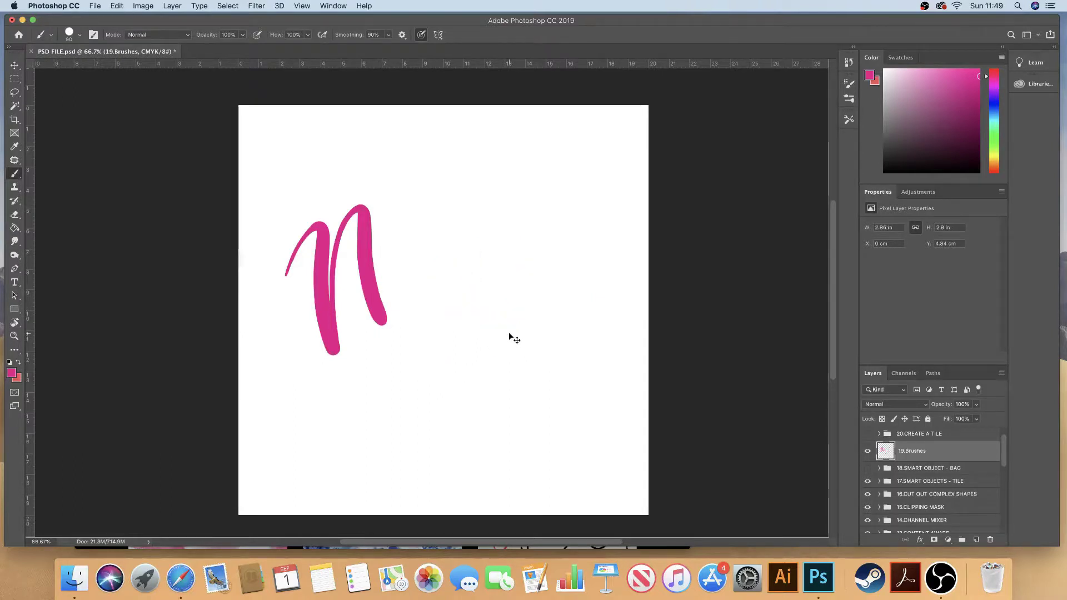
key(super+z)
key(super+z)
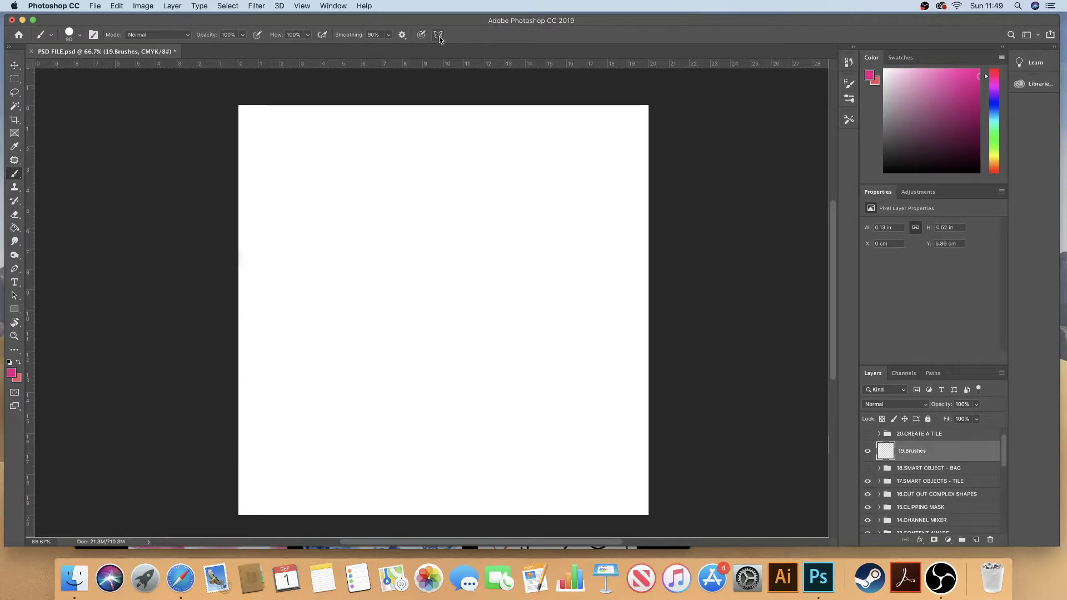
Step: Choose Mandala symmetry with a segment count of 8
click(439, 35)
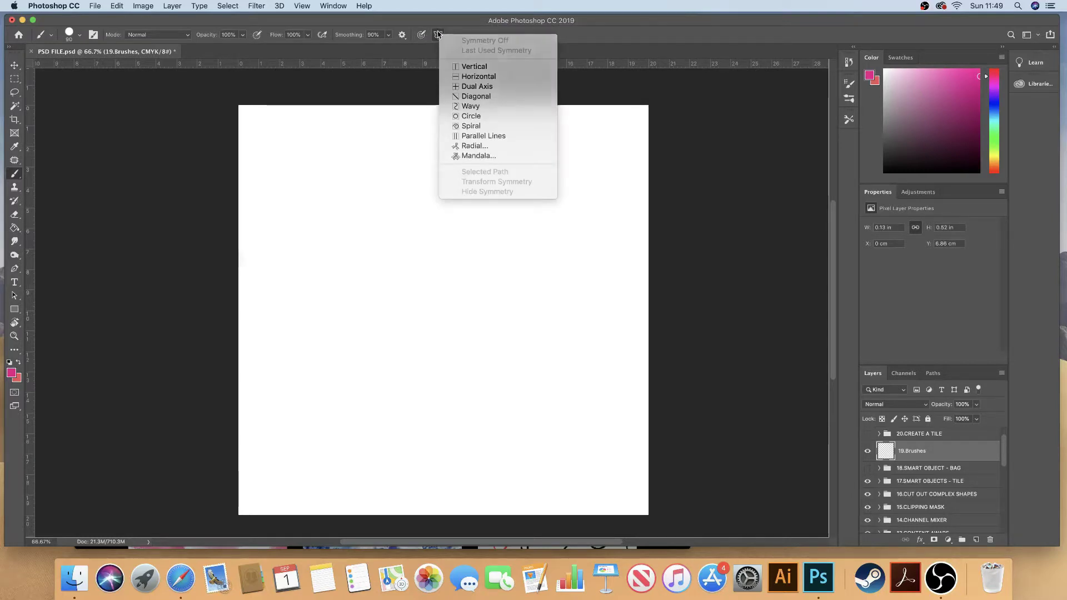
click(439, 38)
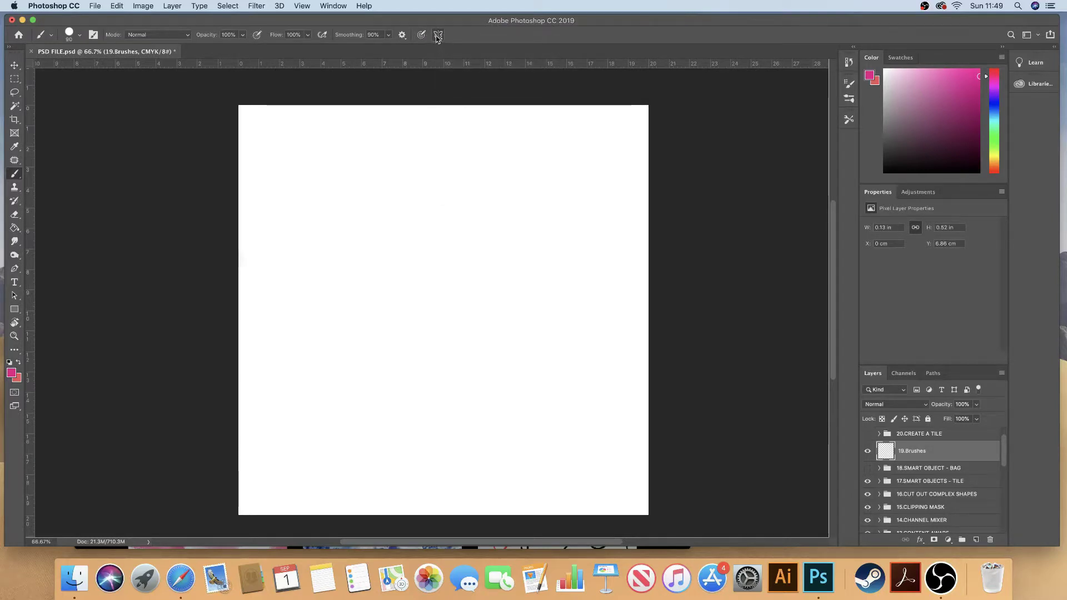
click(439, 36)
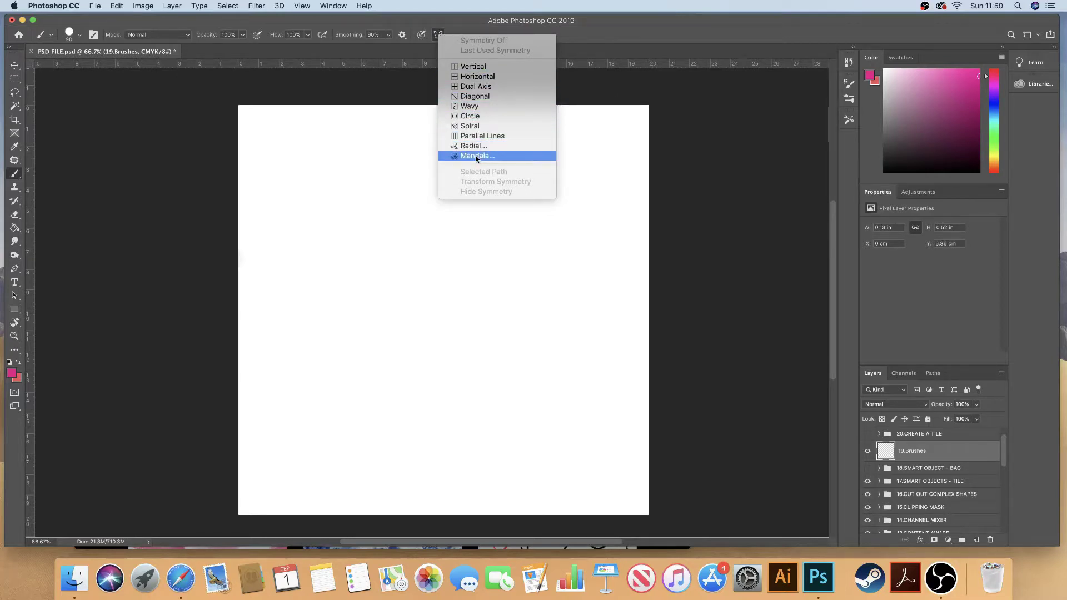
click(477, 157)
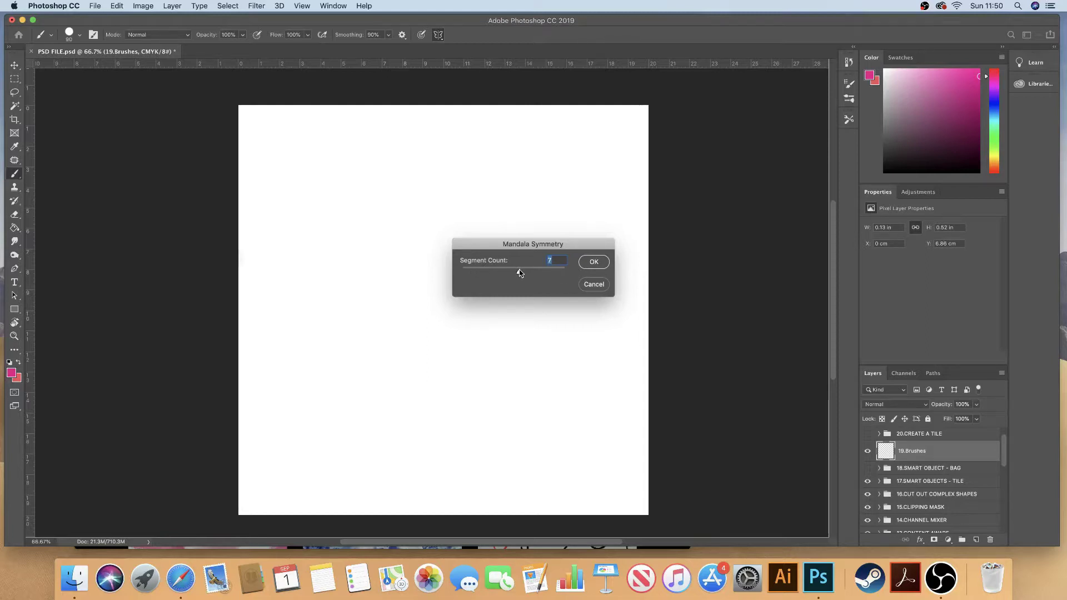
drag(517, 276, 530, 275)
click(598, 265)
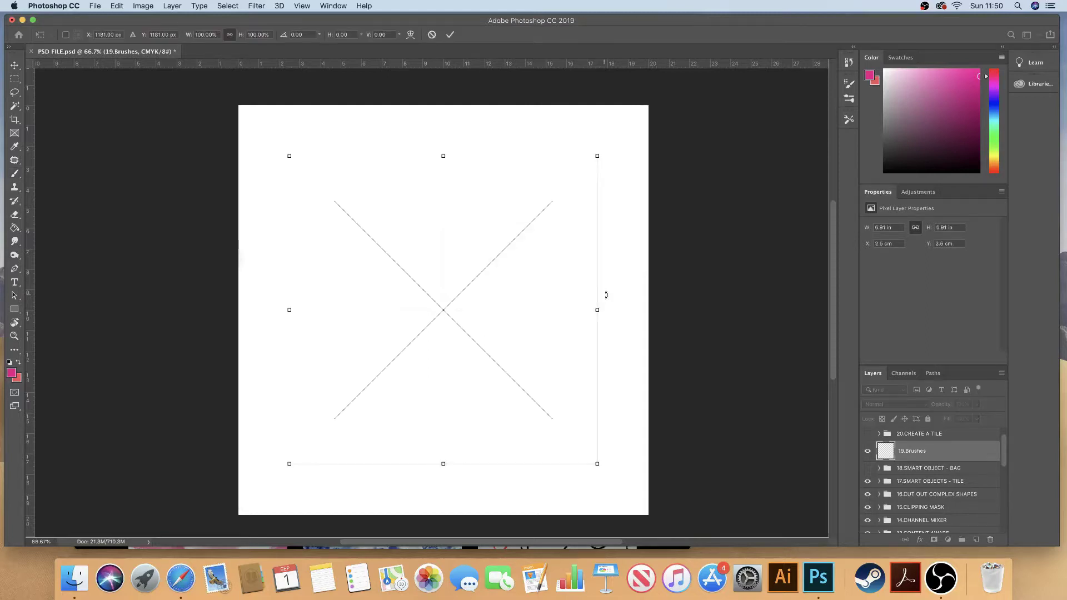
Step: Reposition and enlarge the mandala guide, then commit its placement
mouse_move(443, 312)
mouse_down()
mouse_move(446, 326)
mouse_move(432, 331)
mouse_move(450, 312)
mouse_up()
drag(598, 159, 612, 139)
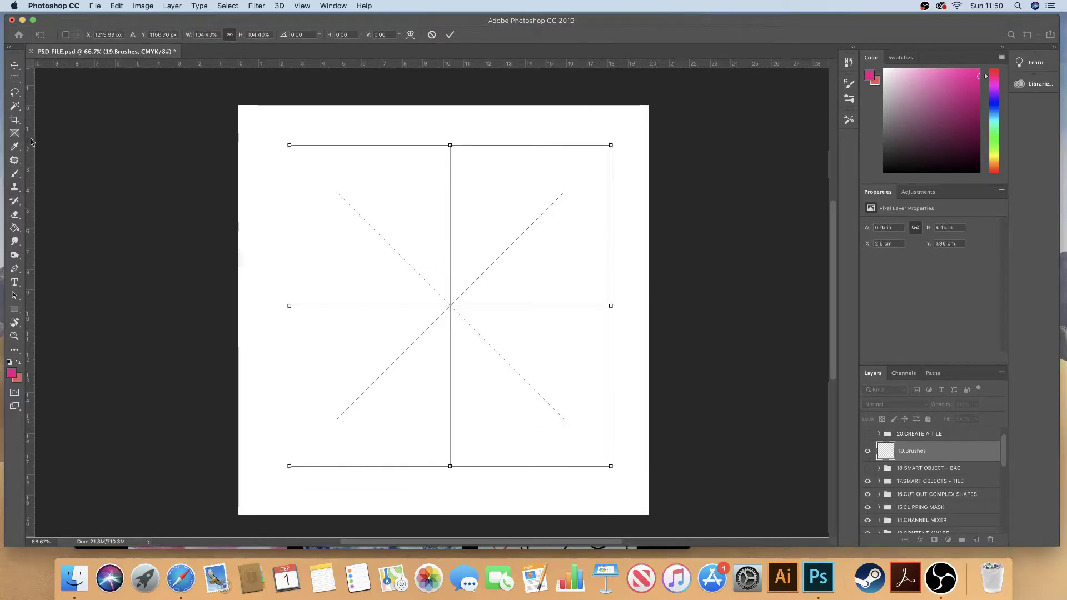
click(10, 178)
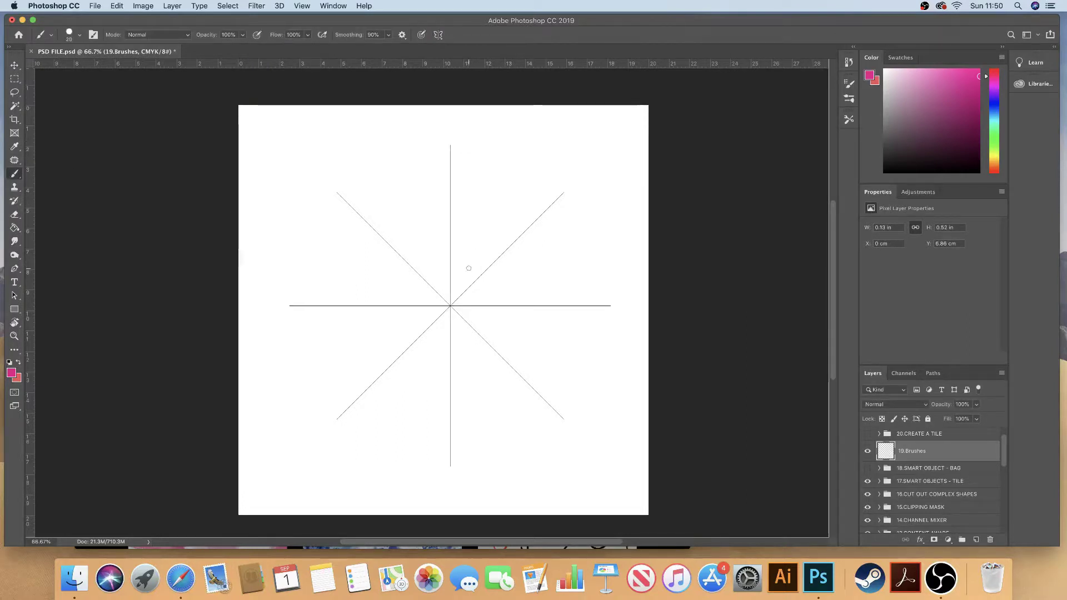
Step: At brush size 15, paint symmetric heart petals, inner and outer curls, and leaf shapes
key(bracketleft)
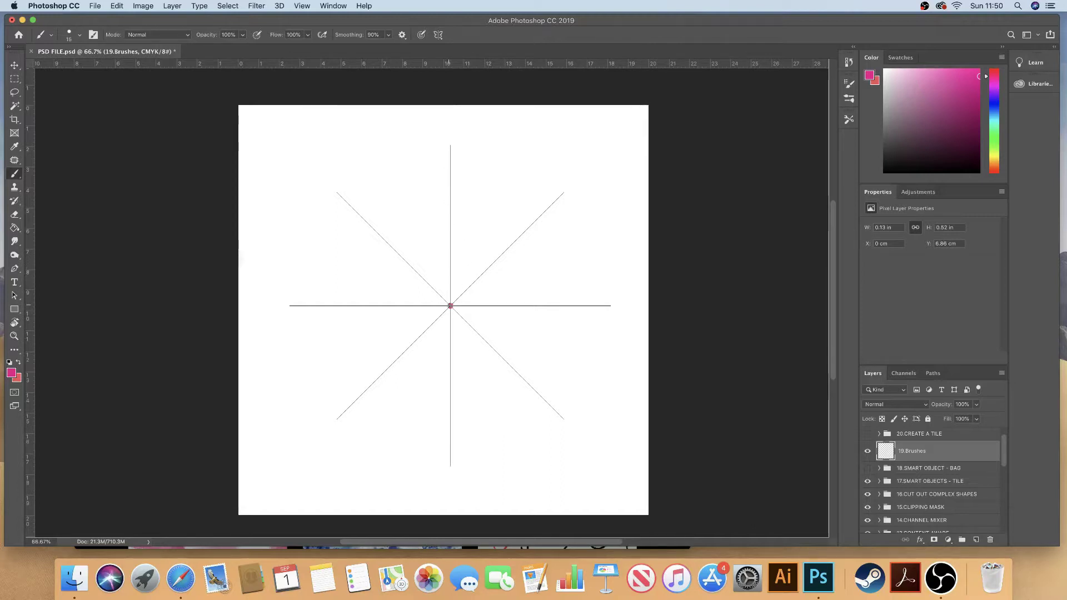
mouse_move(450, 305)
mouse_down()
mouse_move(500, 189)
mouse_move(489, 147)
mouse_move(552, 193)
mouse_move(550, 210)
mouse_move(527, 209)
mouse_move(527, 188)
mouse_up()
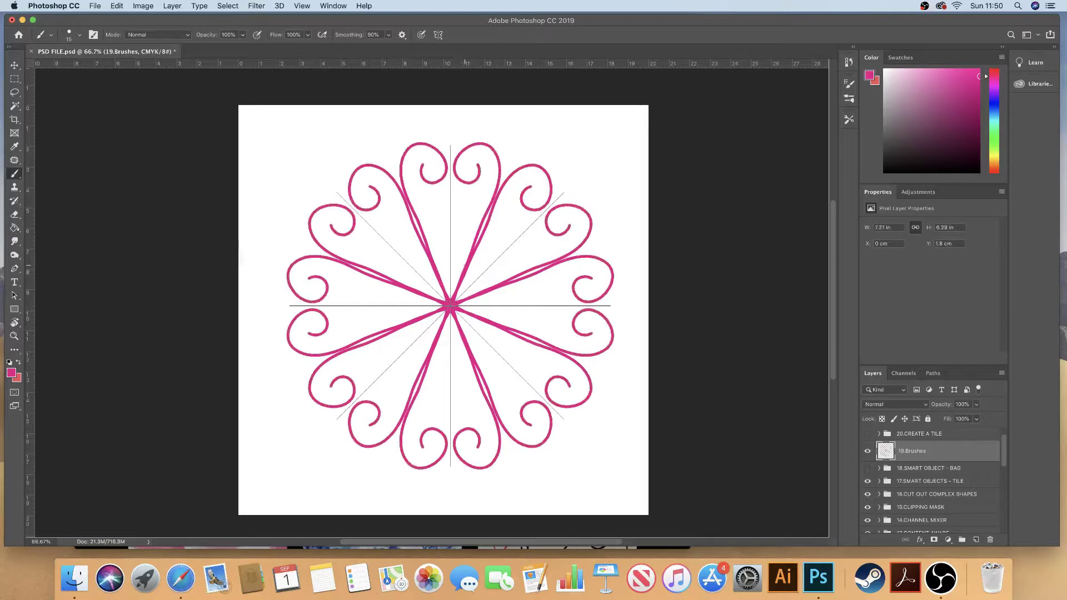
mouse_move(465, 284)
mouse_down()
mouse_move(520, 231)
mouse_move(499, 218)
mouse_move(514, 228)
mouse_up()
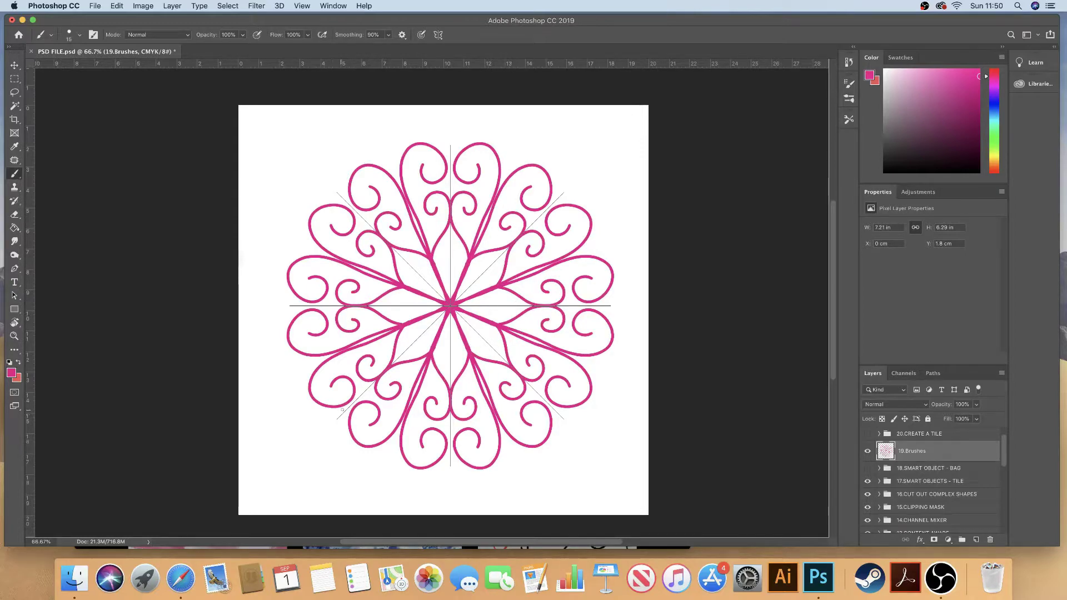
mouse_move(345, 411)
mouse_down()
mouse_move(303, 408)
mouse_move(324, 438)
mouse_up()
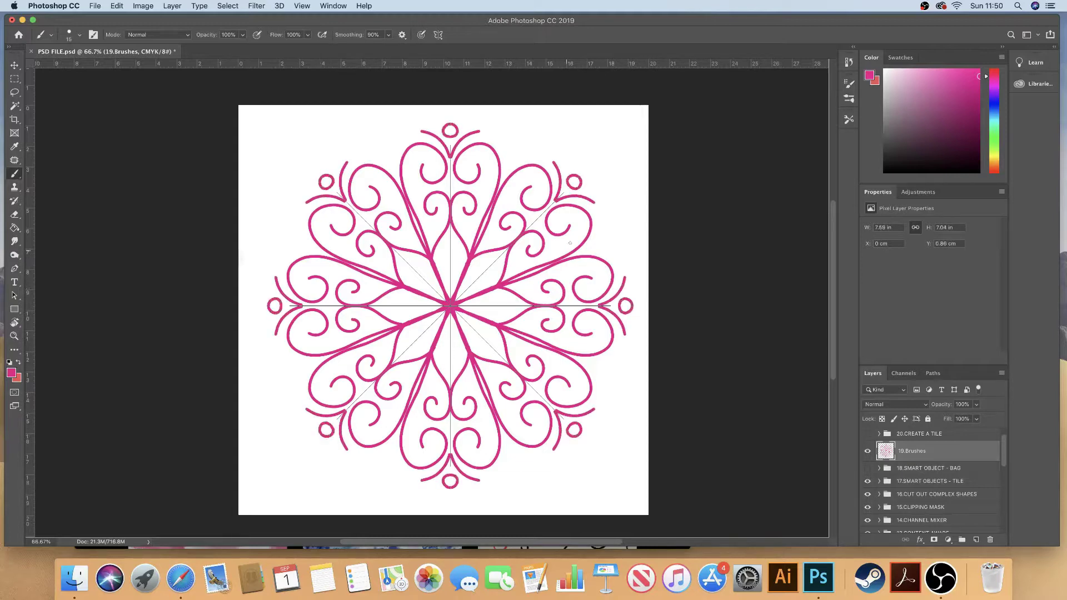
drag(492, 265, 472, 285)
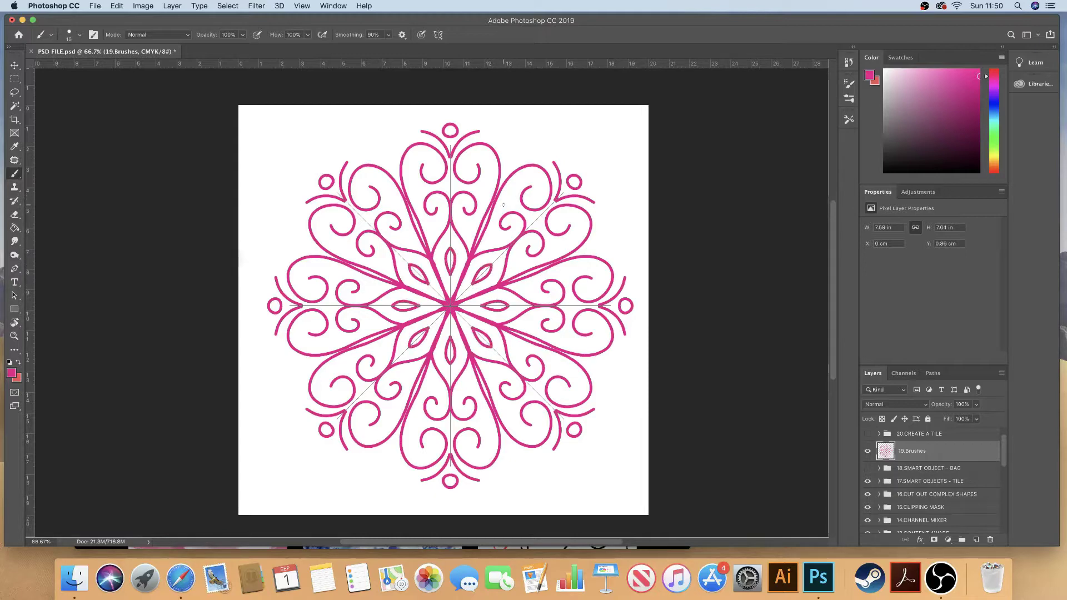
Step: Add rings of small dots and curls, then larger 30 px dot rings along the edge
click(504, 205)
drag(518, 205, 512, 188)
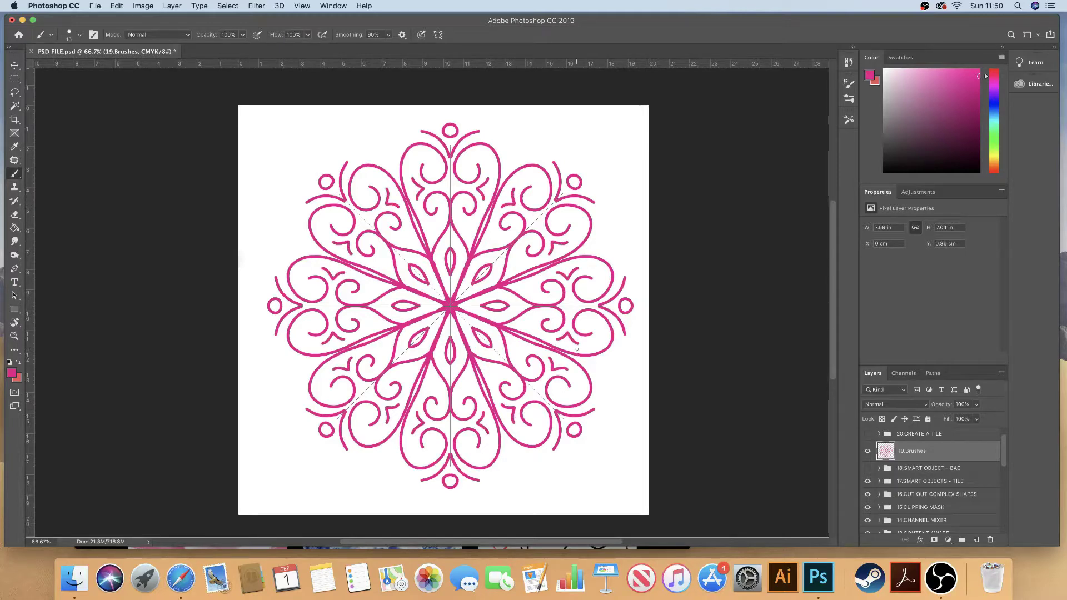
click(497, 237)
key(bracketright)
key(bracketright)
click(494, 237)
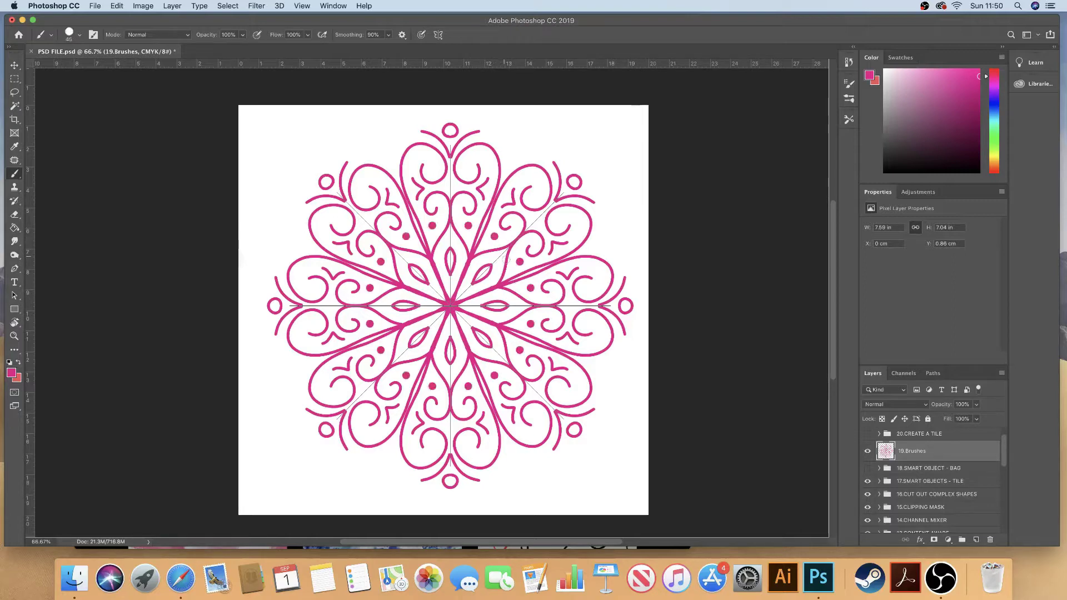
click(584, 171)
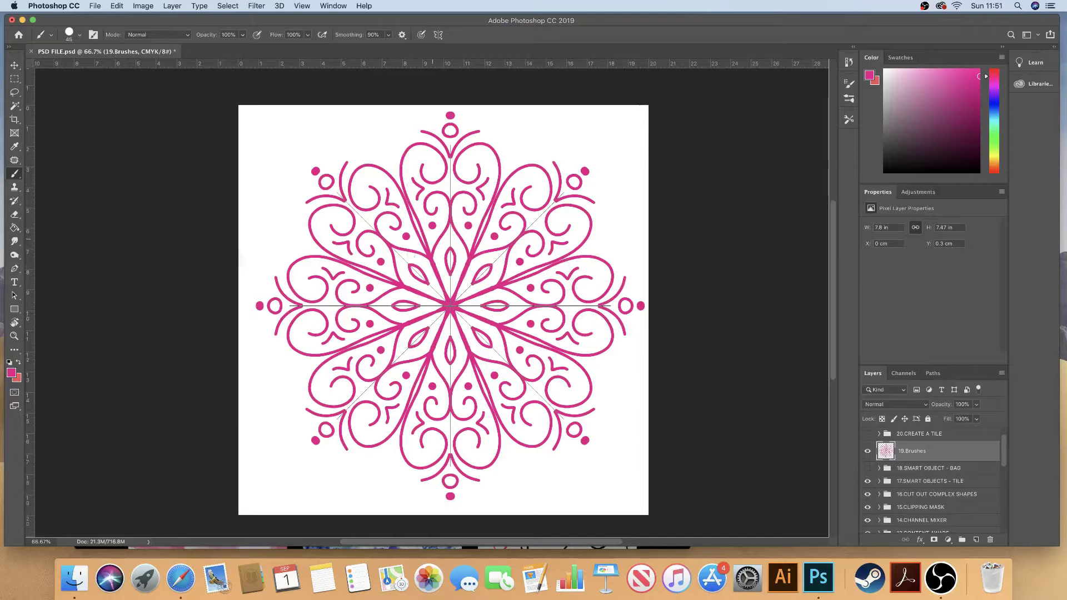
Step: Turn symmetry off, paint two test dabs at brush size 25, and undo them
click(438, 34)
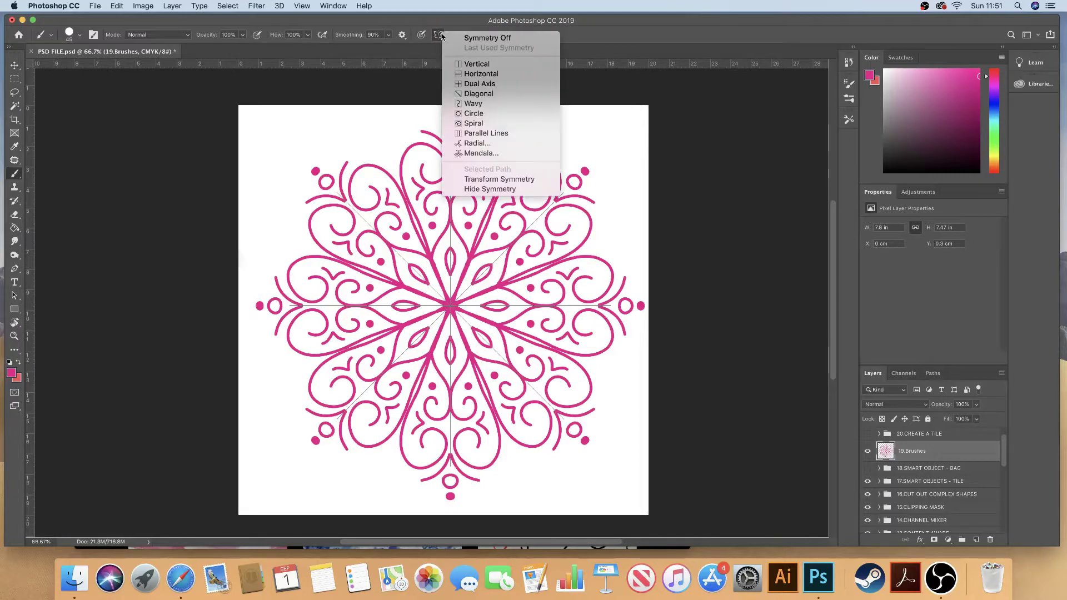
click(471, 38)
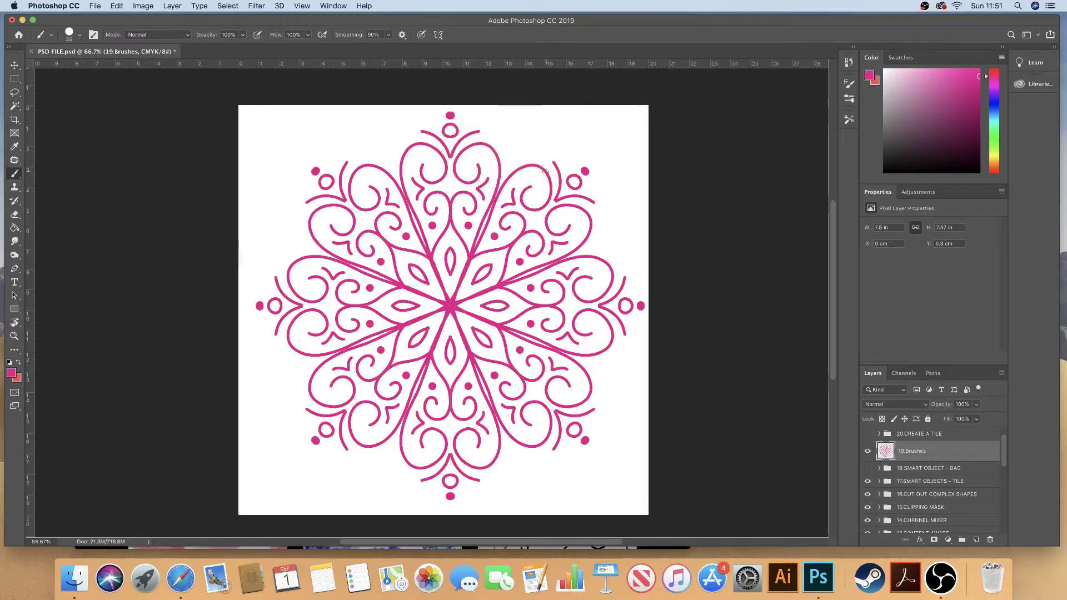
key(bracketleft)
click(537, 187)
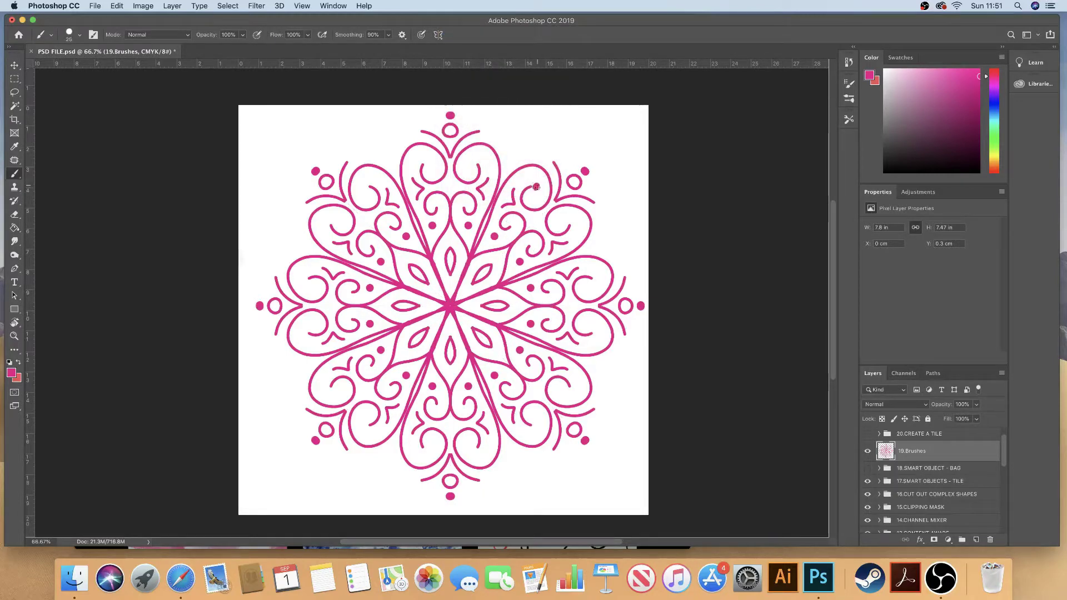
click(574, 222)
key(super+z)
key(super+z)
key(super+z)
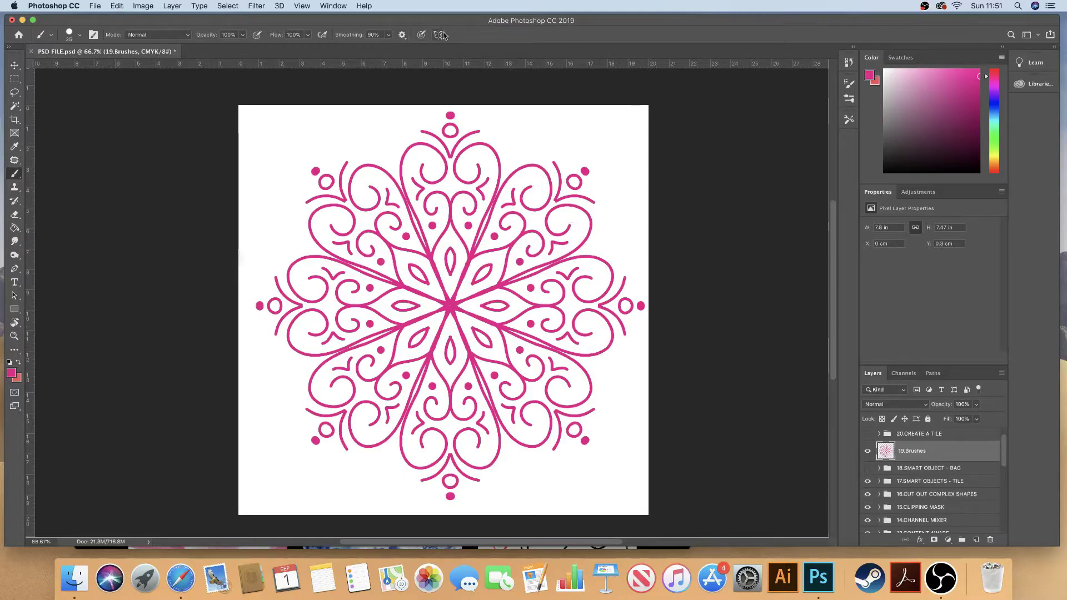
Step: Restore the last used symmetry, then switch symmetry off and delete the mandala
click(439, 35)
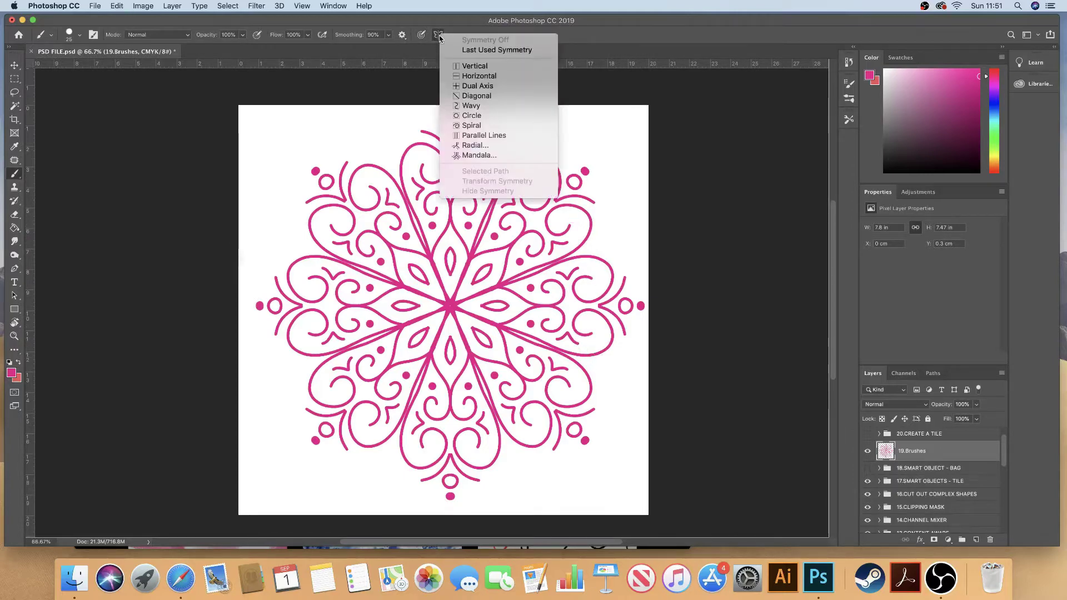
click(481, 51)
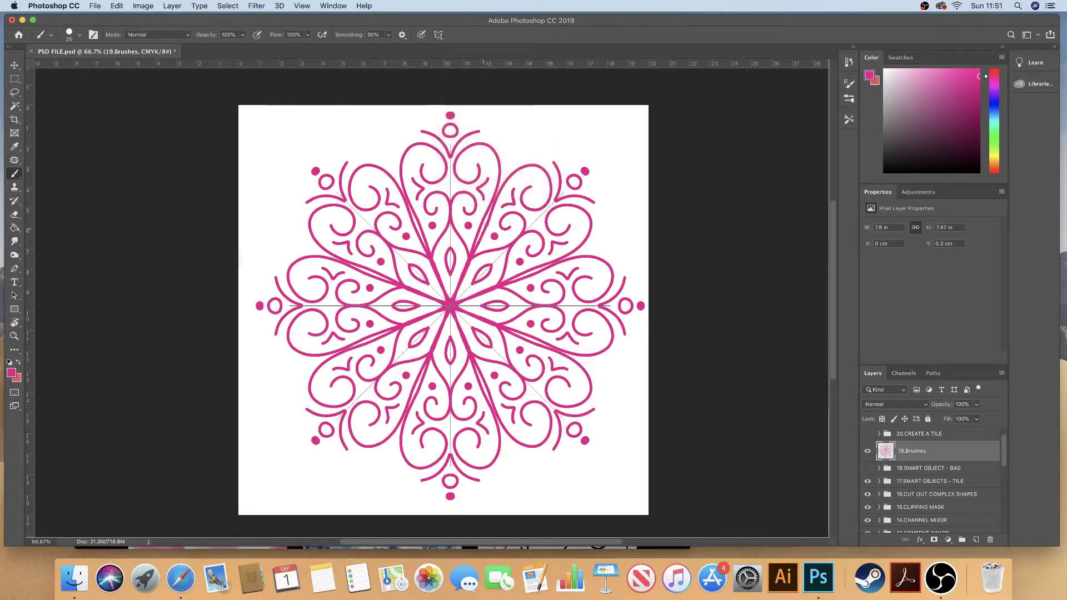
click(439, 35)
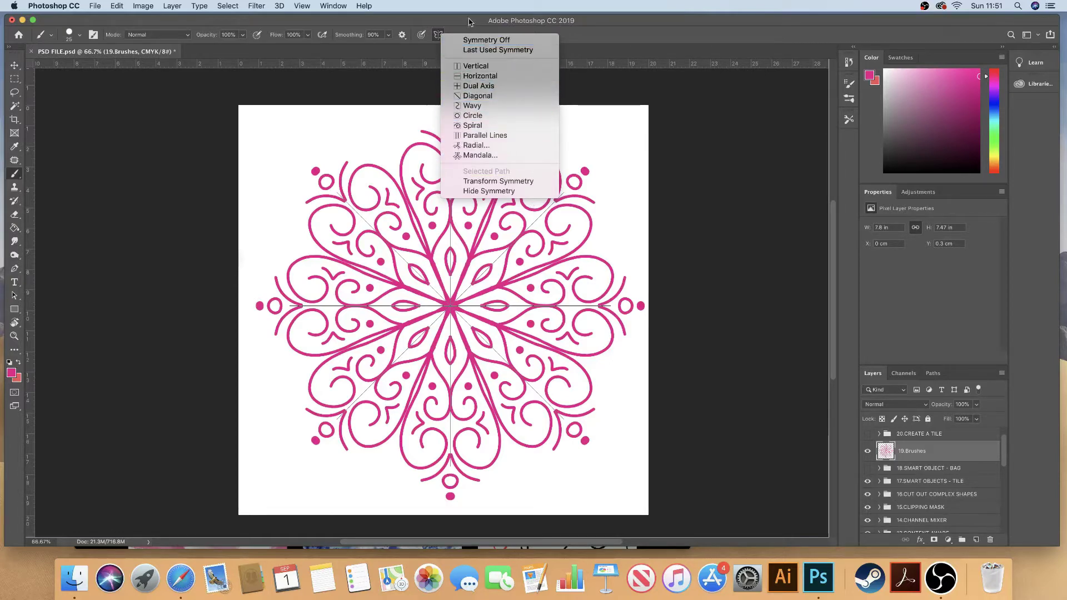
click(303, 84)
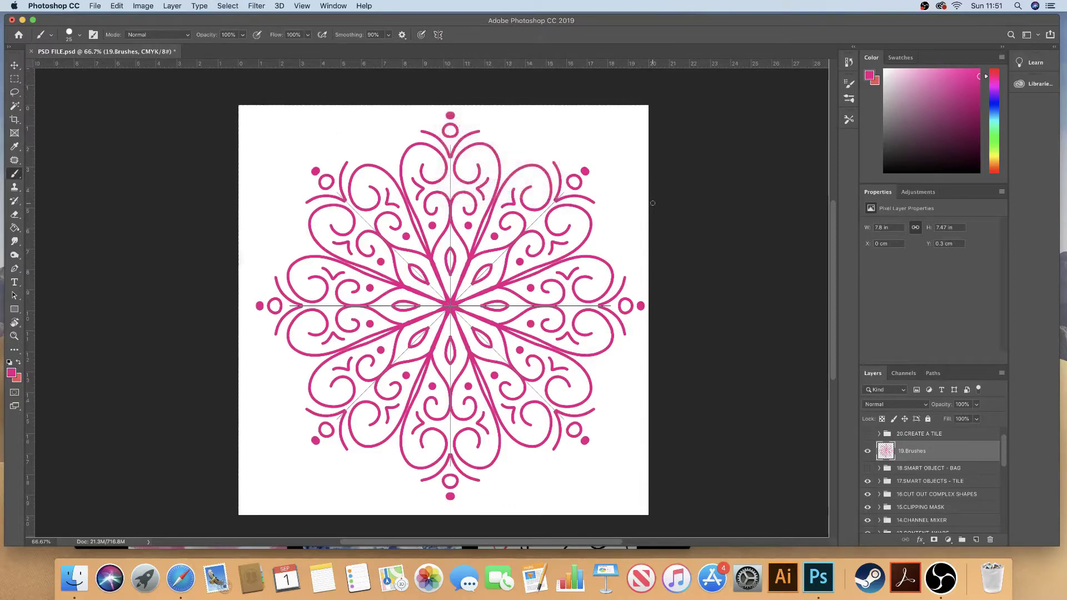
click(438, 34)
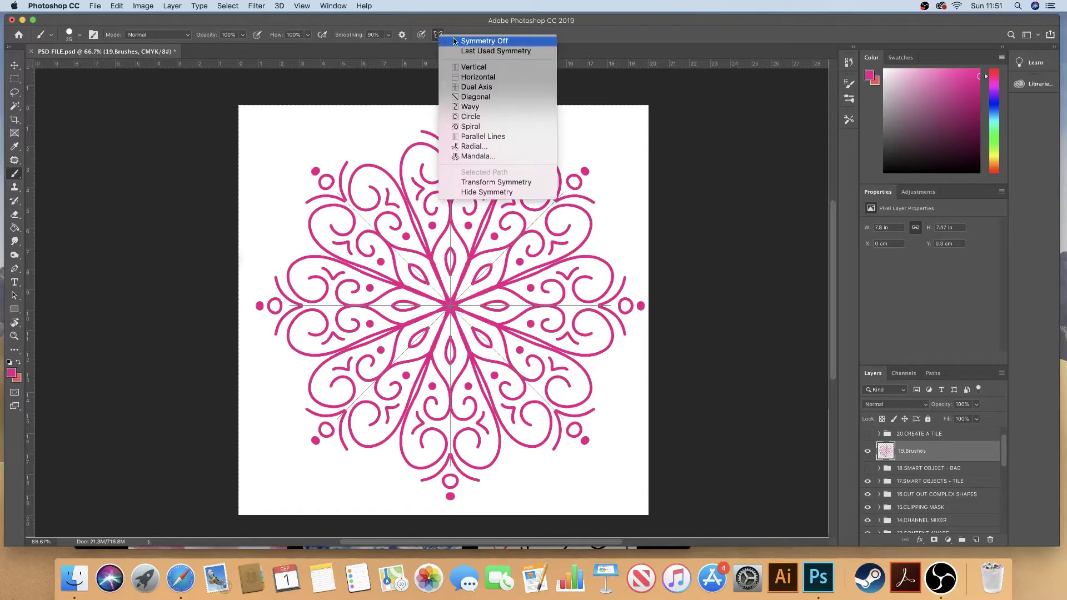
click(458, 41)
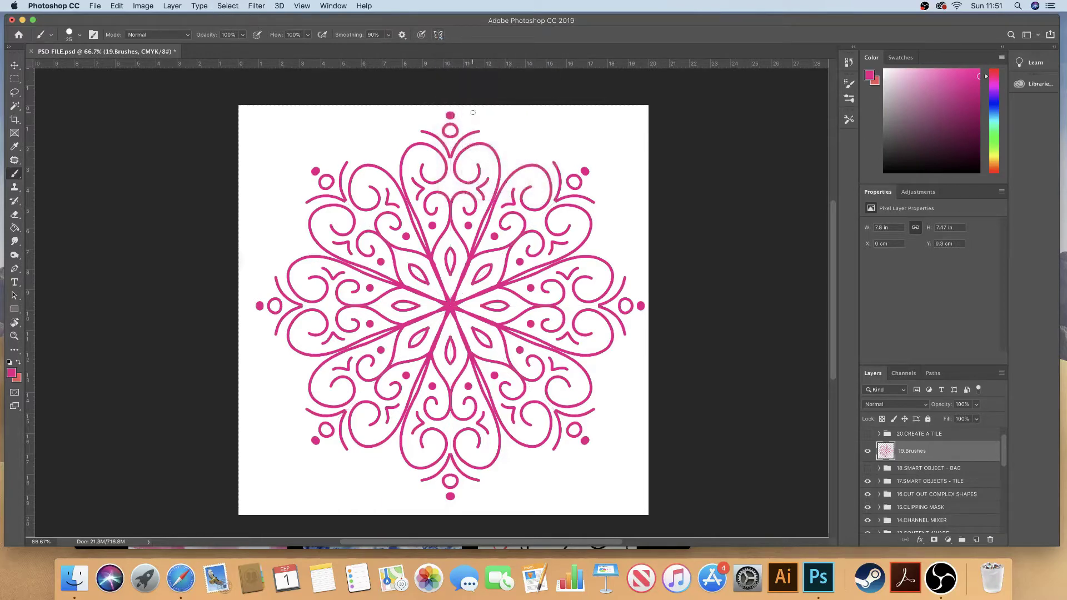
key(BackSpace)
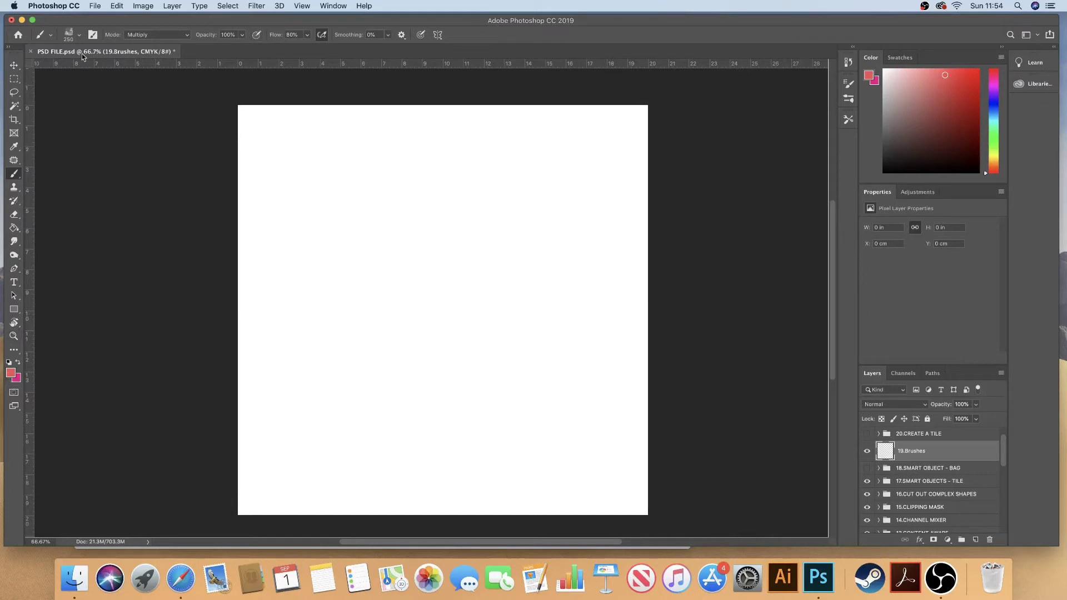
Step: Pick the 90 px preset from Kyle's Real Watercolor - 2017 Basic brushes
click(73, 34)
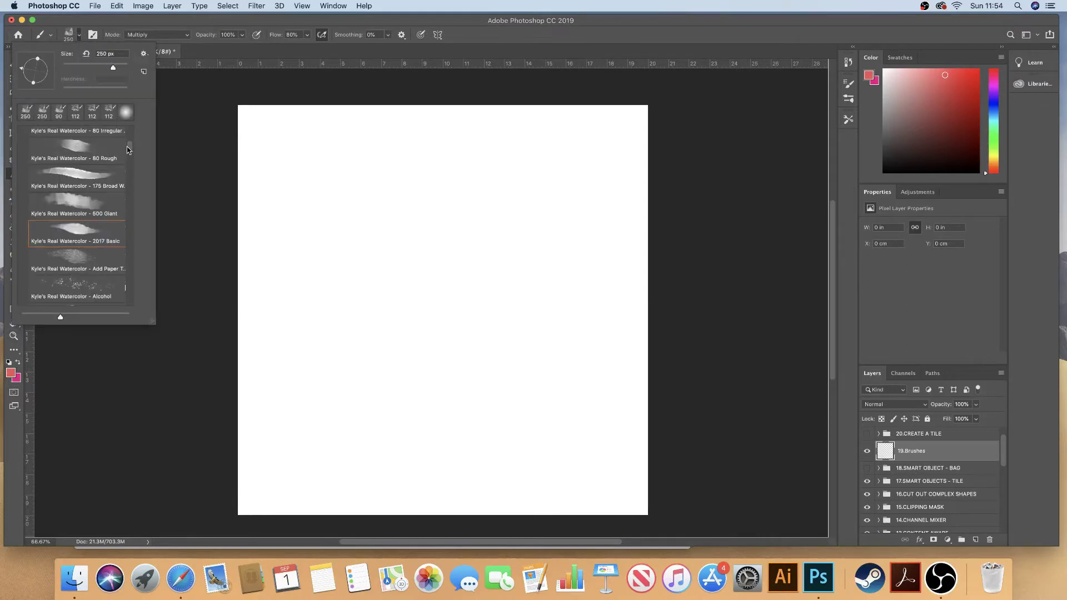
scroll(128, 148, up, 10)
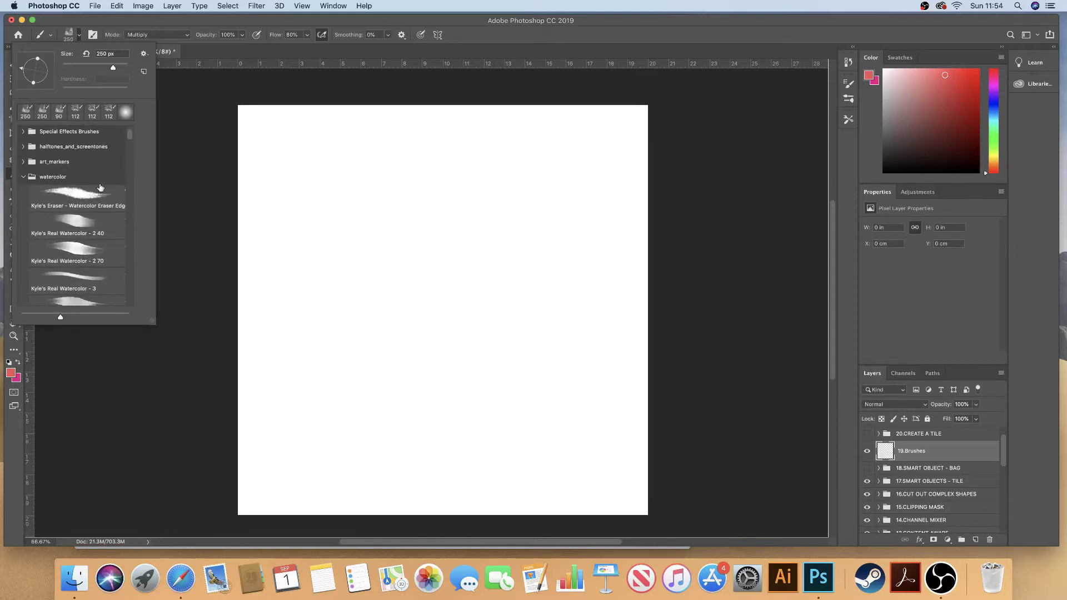
mouse_move(131, 134)
mouse_down()
mouse_move(129, 145)
mouse_move(132, 133)
mouse_up()
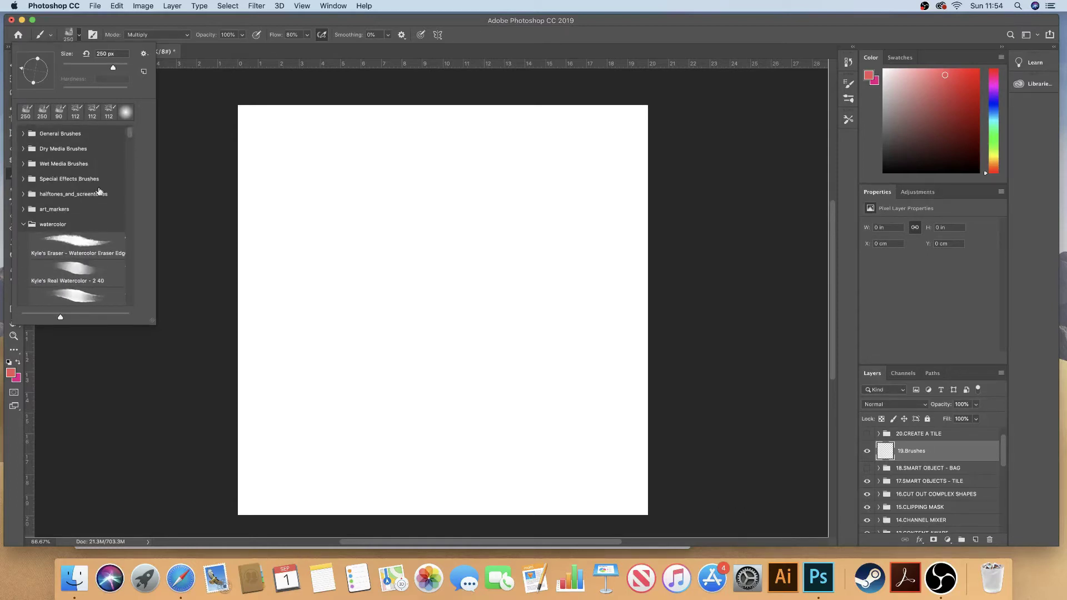
mouse_move(127, 138)
mouse_down()
mouse_move(139, 172)
mouse_move(127, 158)
mouse_up()
click(99, 193)
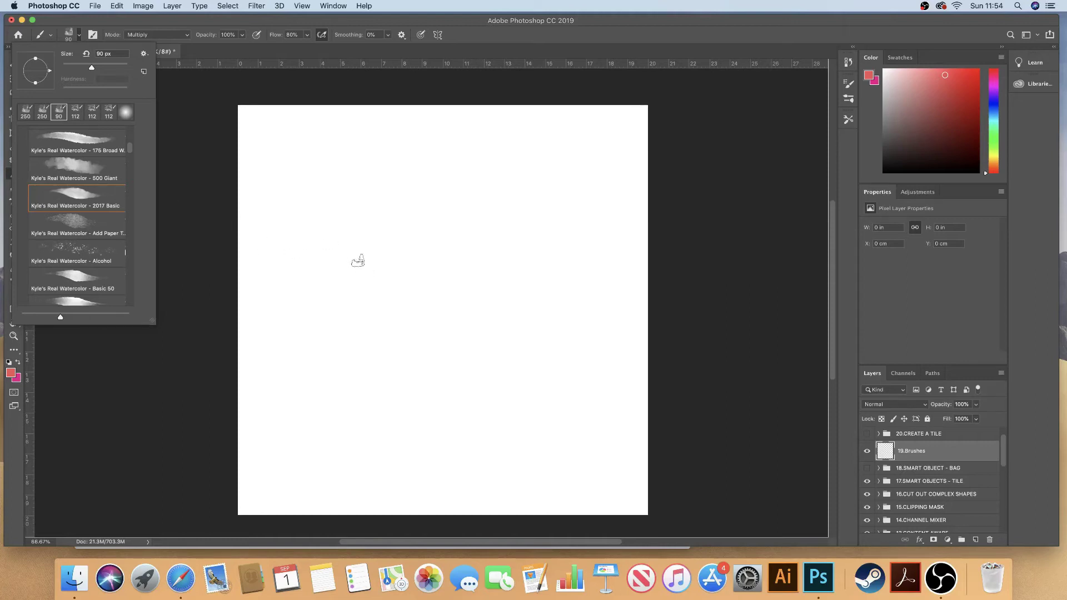
Step: Enlarge the watercolor brush to 250 px, paint a pink test dab, and undo it
click(357, 253)
key(bracketright)
key(bracketright)
key(bracketright)
key(bracketright)
key(bracketright)
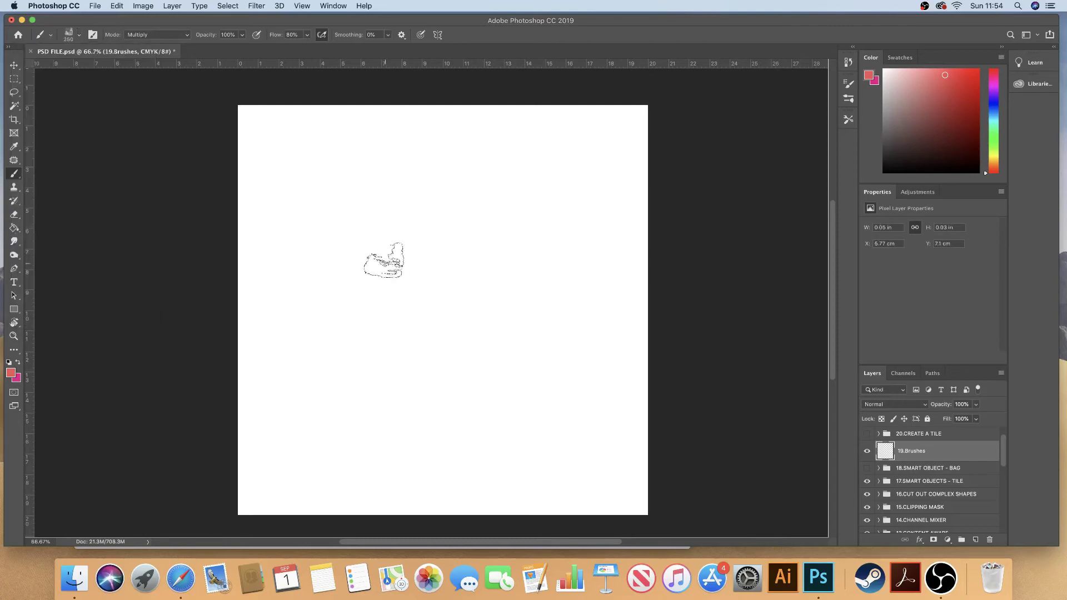
key(bracketright)
mouse_move(434, 248)
mouse_down()
mouse_move(397, 256)
mouse_move(446, 322)
mouse_move(448, 222)
mouse_move(412, 298)
mouse_move(408, 249)
mouse_move(429, 257)
mouse_move(432, 281)
mouse_move(442, 262)
mouse_up()
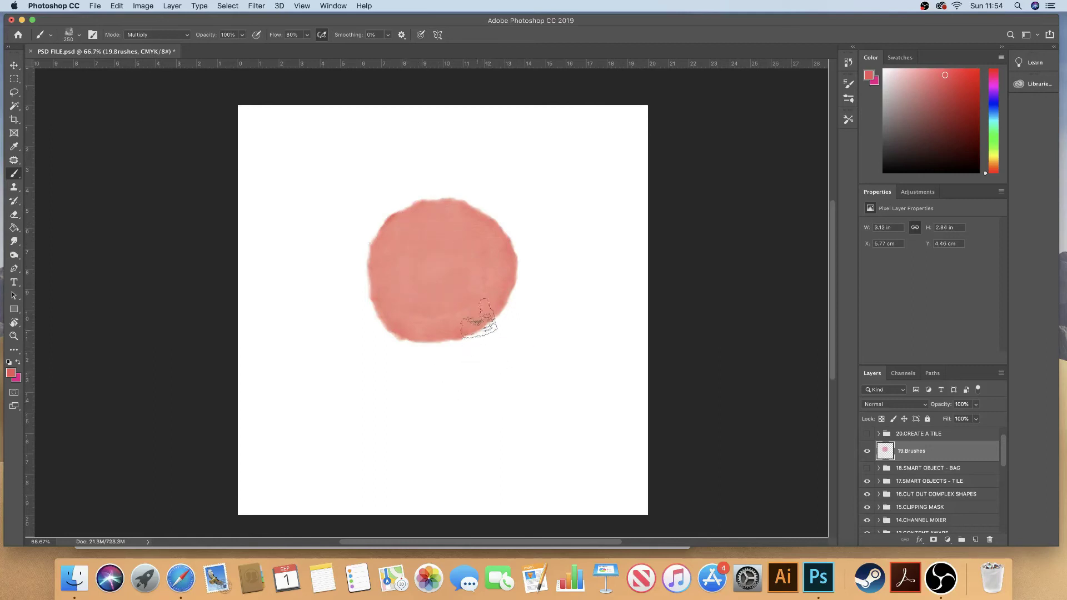
key(super+z)
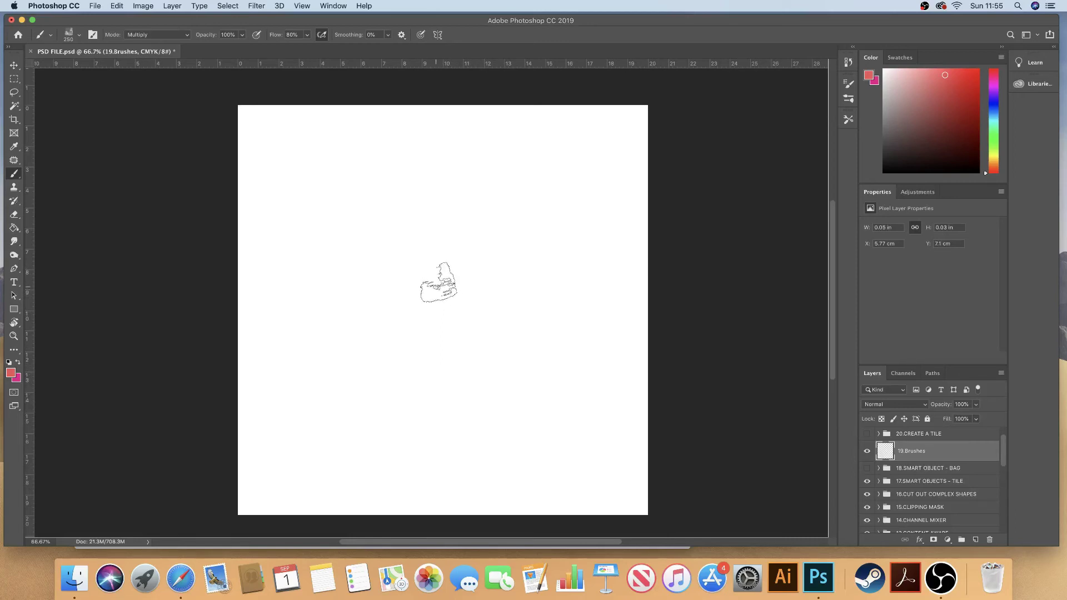
Step: Rotate the brush tip angle, paint another pink watercolor circle, and undo it
click(79, 38)
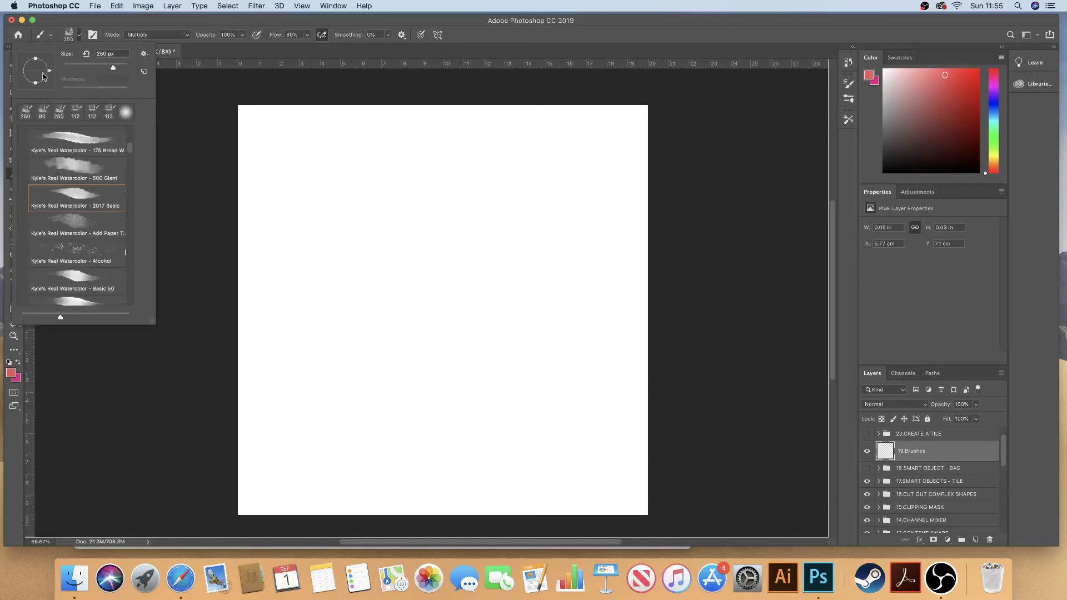
drag(31, 66, 29, 64)
click(437, 280)
mouse_move(449, 275)
mouse_down()
mouse_move(409, 270)
mouse_move(395, 309)
mouse_move(458, 316)
mouse_move(440, 260)
mouse_move(398, 300)
mouse_move(453, 309)
mouse_move(414, 290)
mouse_move(447, 287)
mouse_move(443, 306)
mouse_move(429, 306)
mouse_move(402, 279)
mouse_move(476, 337)
mouse_move(437, 257)
mouse_move(410, 334)
mouse_move(498, 285)
mouse_move(397, 274)
mouse_move(415, 356)
mouse_move(506, 331)
mouse_move(447, 255)
mouse_move(390, 312)
mouse_move(475, 358)
mouse_move(472, 250)
mouse_move(394, 328)
mouse_move(515, 295)
mouse_move(399, 275)
mouse_move(483, 344)
mouse_move(407, 263)
mouse_move(479, 340)
mouse_move(398, 295)
mouse_move(504, 322)
mouse_move(394, 324)
mouse_move(521, 298)
mouse_move(396, 320)
mouse_move(501, 274)
mouse_move(468, 353)
mouse_move(419, 292)
mouse_move(494, 345)
mouse_move(471, 310)
mouse_up()
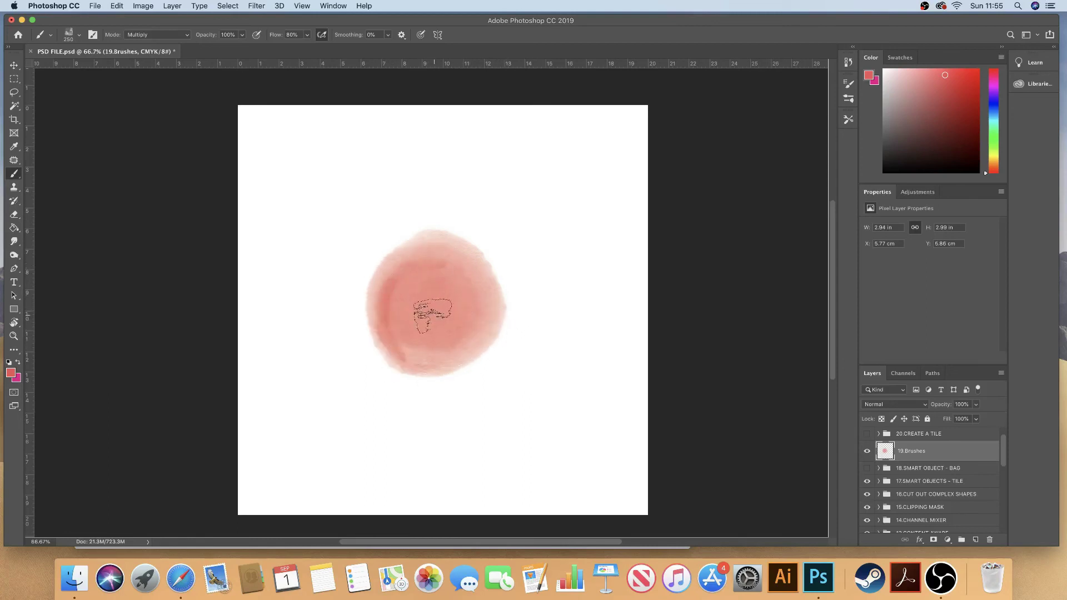
key(super+z)
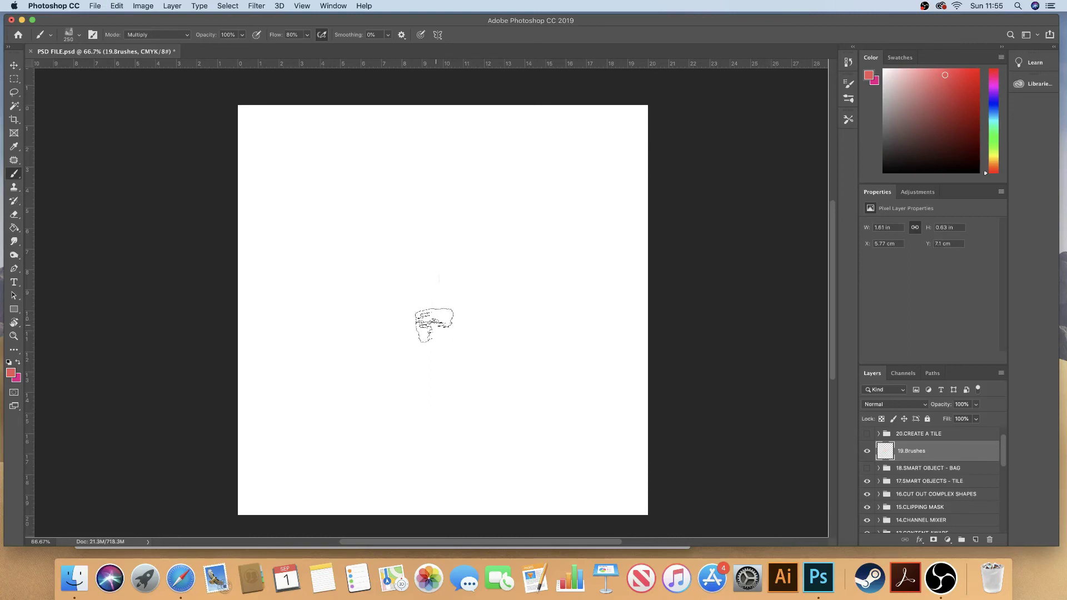